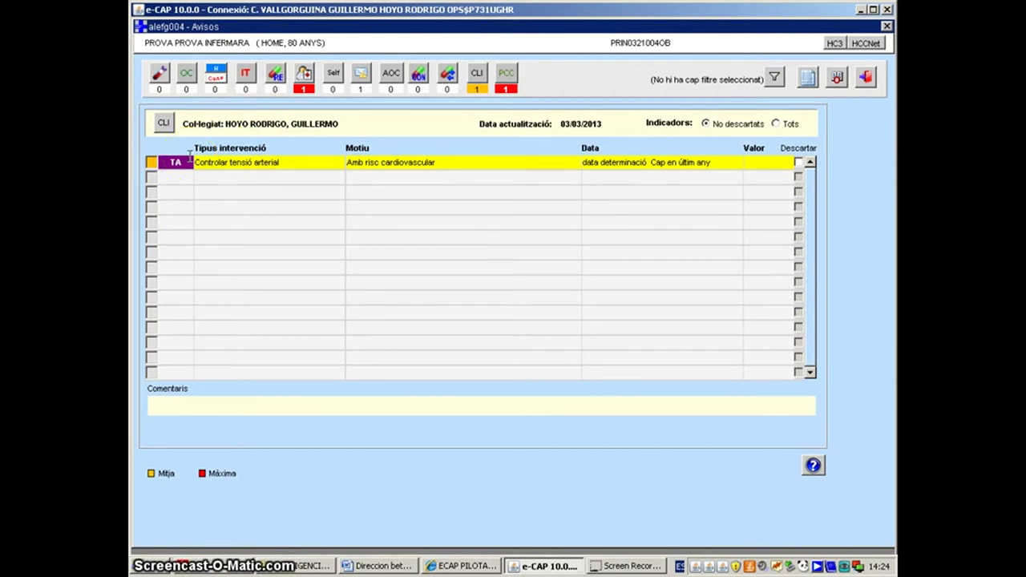
Leave the patient's alerts and view the analytical follow-up sheet, closing it to return to the list of procedures.
click(868, 78)
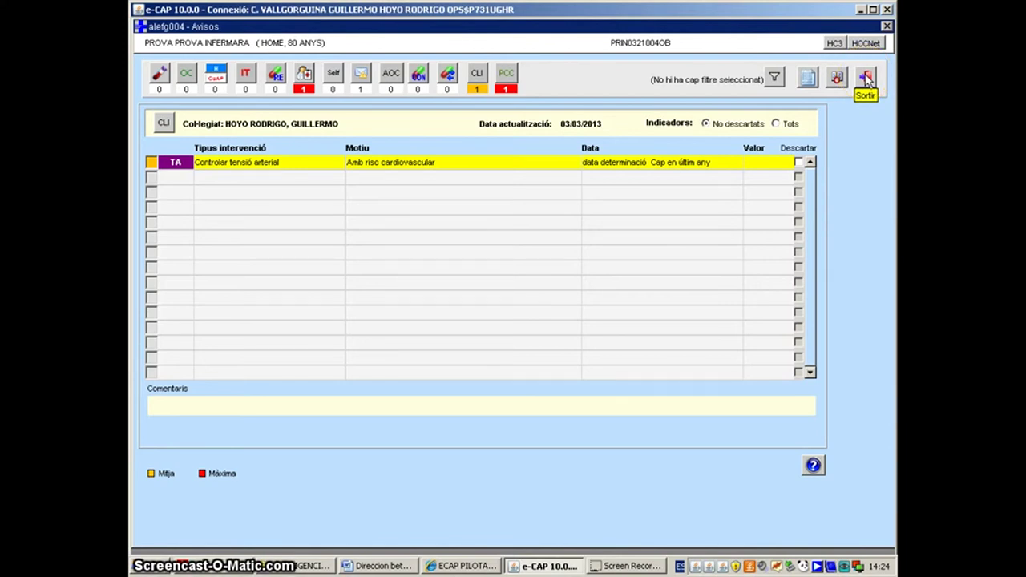
click(866, 77)
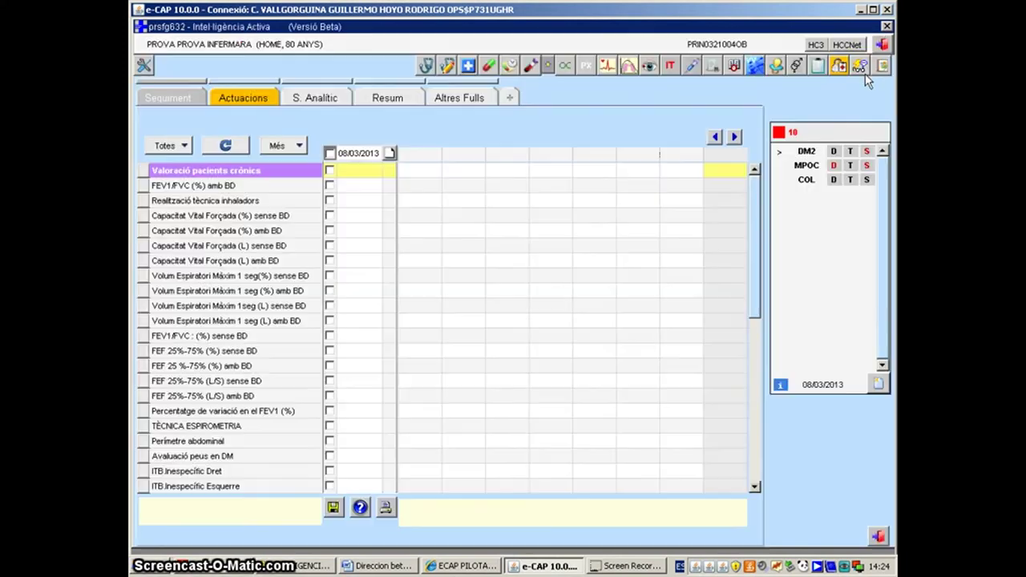
click(300, 99)
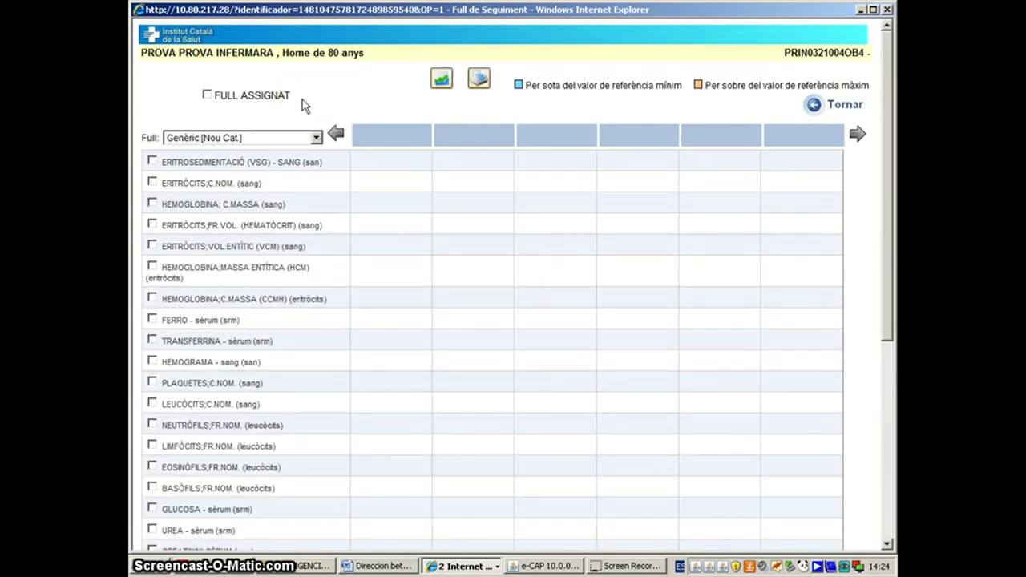
click(813, 109)
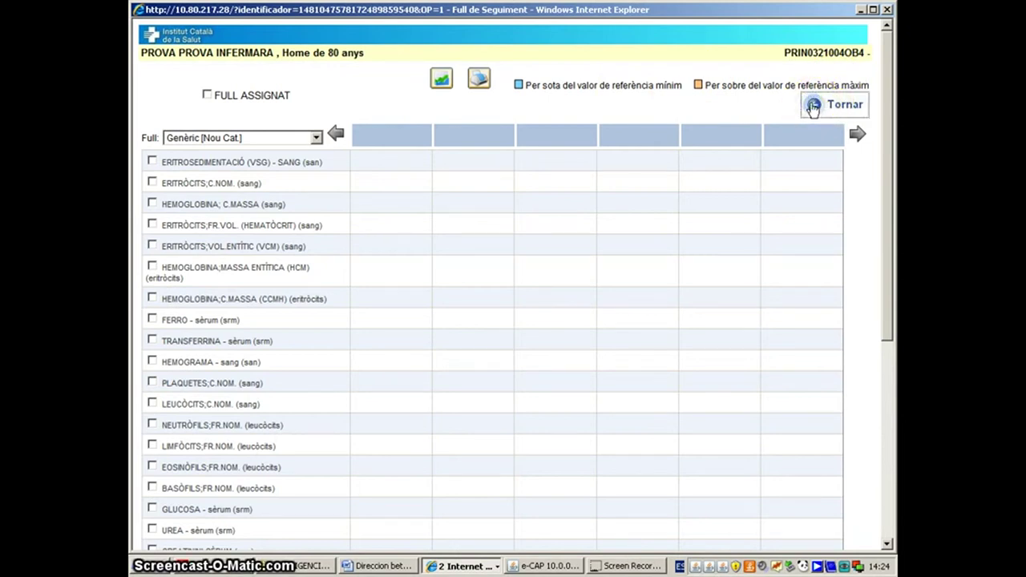
click(826, 105)
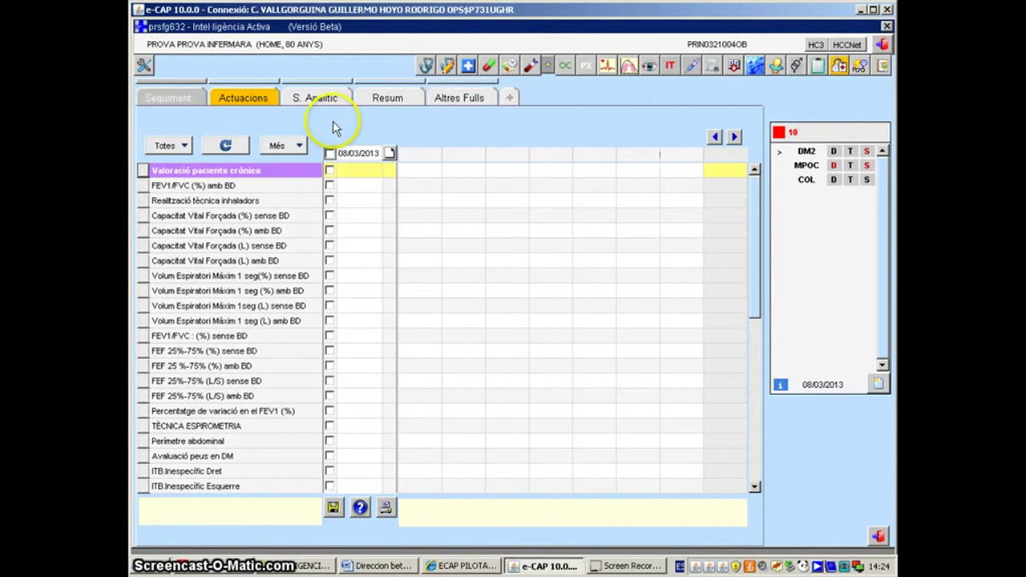
Filter the list of procedures to show only the Suport Clínic category.
click(185, 146)
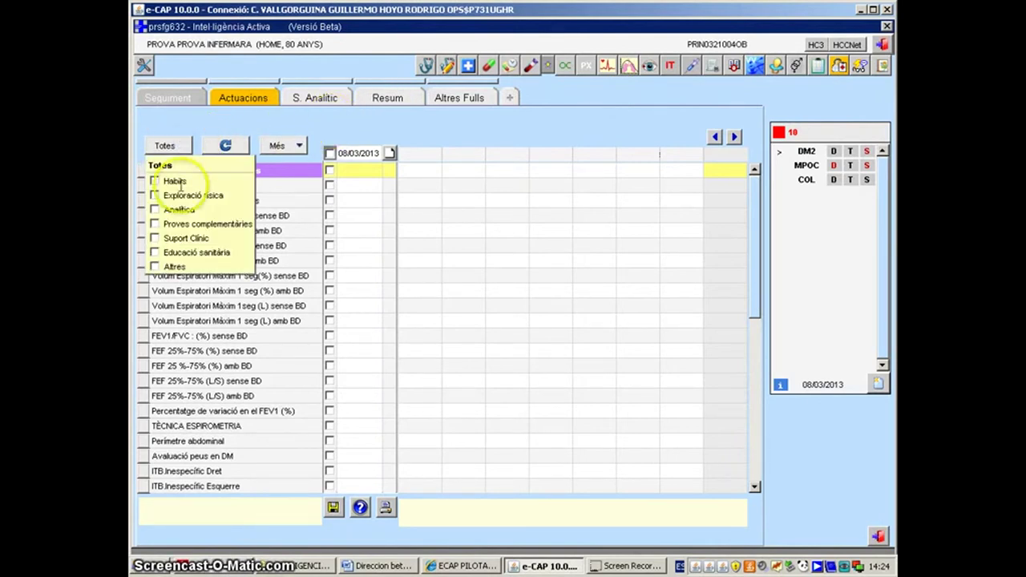
click(155, 238)
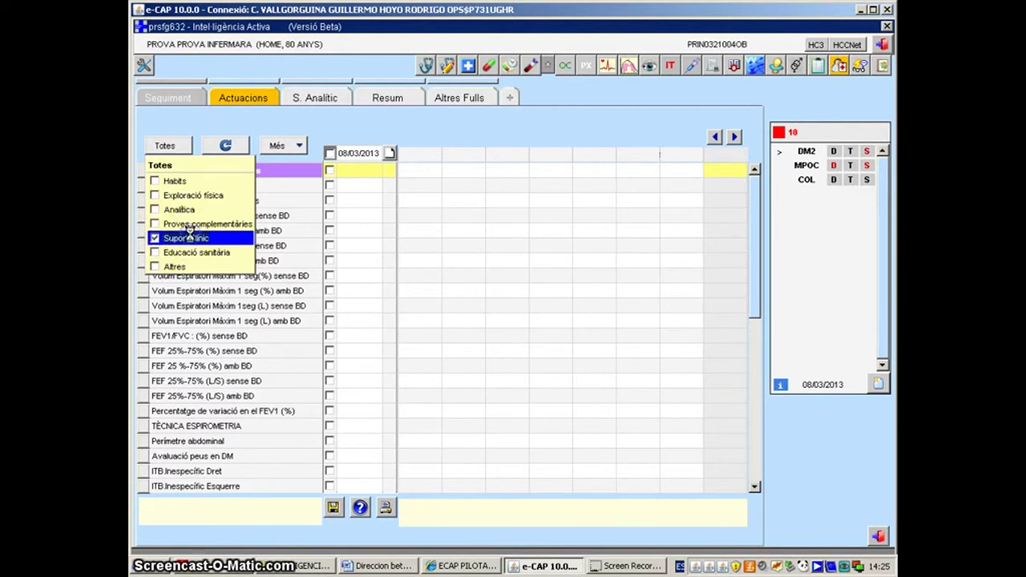
click(190, 235)
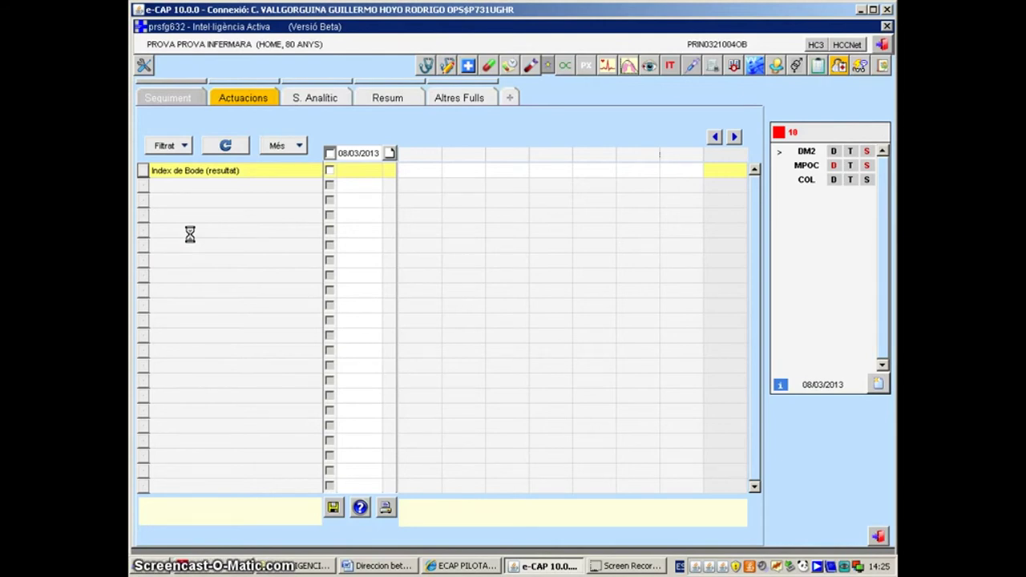
click(298, 146)
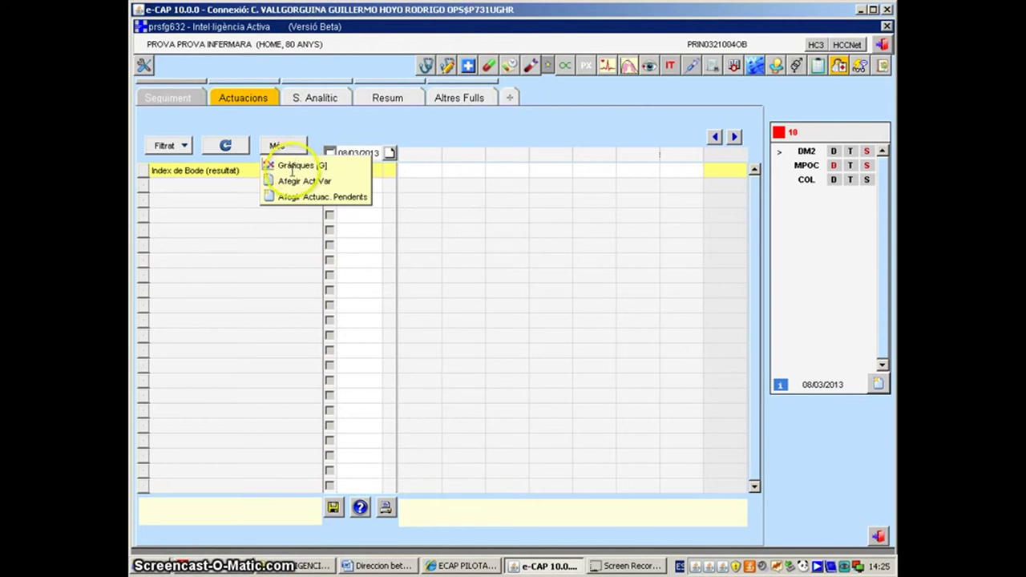
click(288, 174)
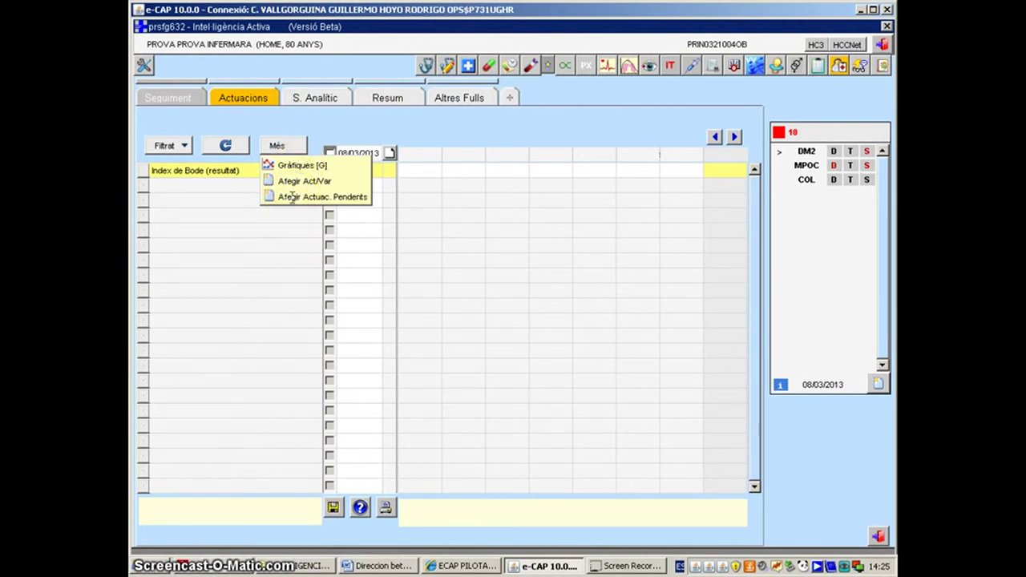
click(276, 145)
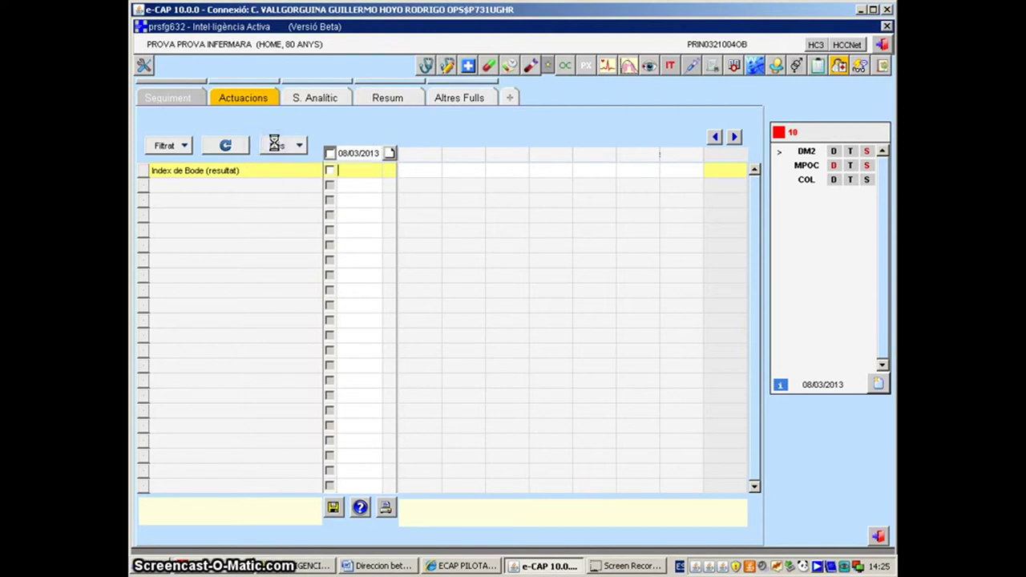
click(297, 144)
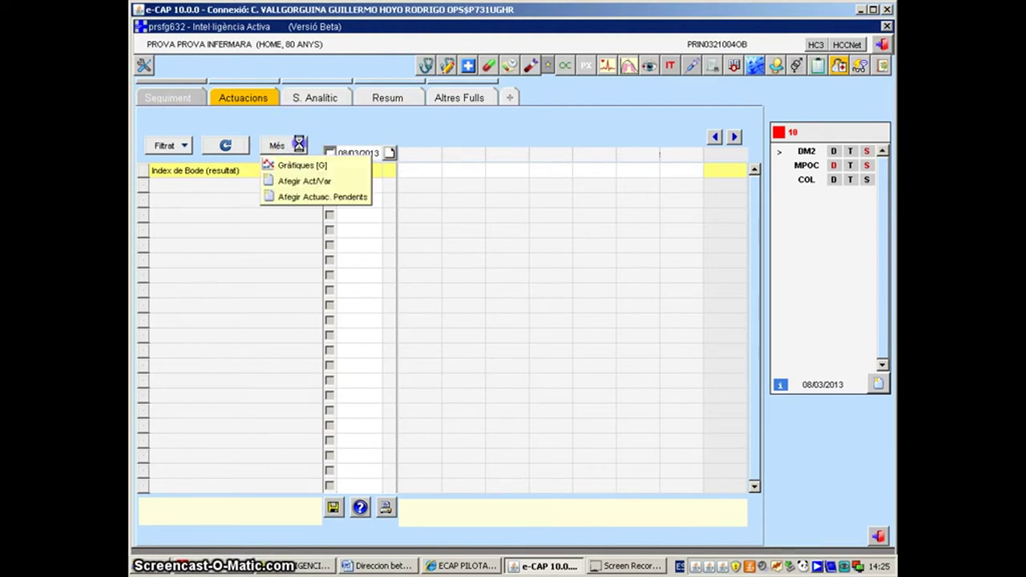
Open the professional's tab maintenance and label a new tab "prova ecap", postponing the computer restart.
click(297, 144)
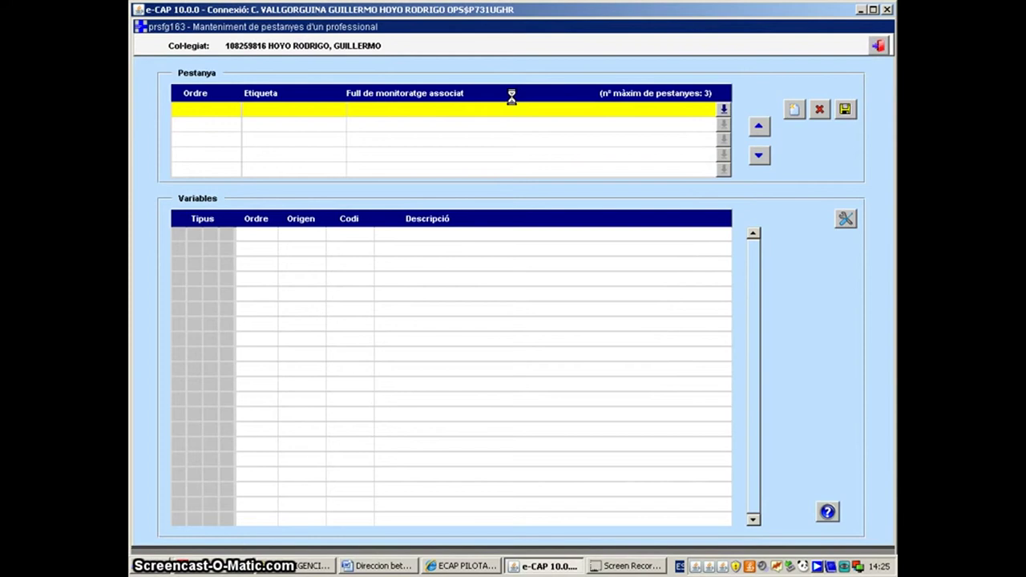
click(526, 101)
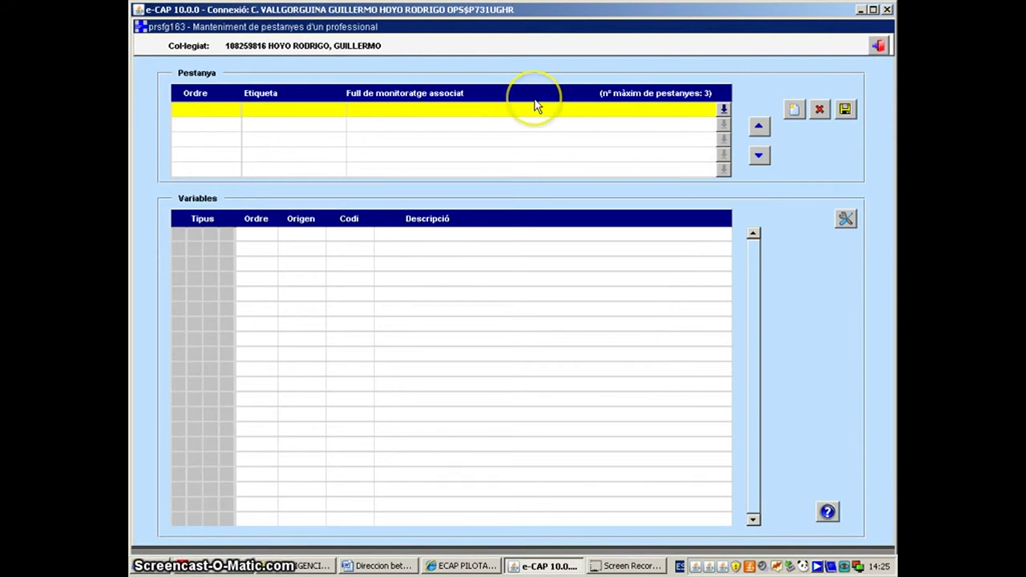
click(334, 108)
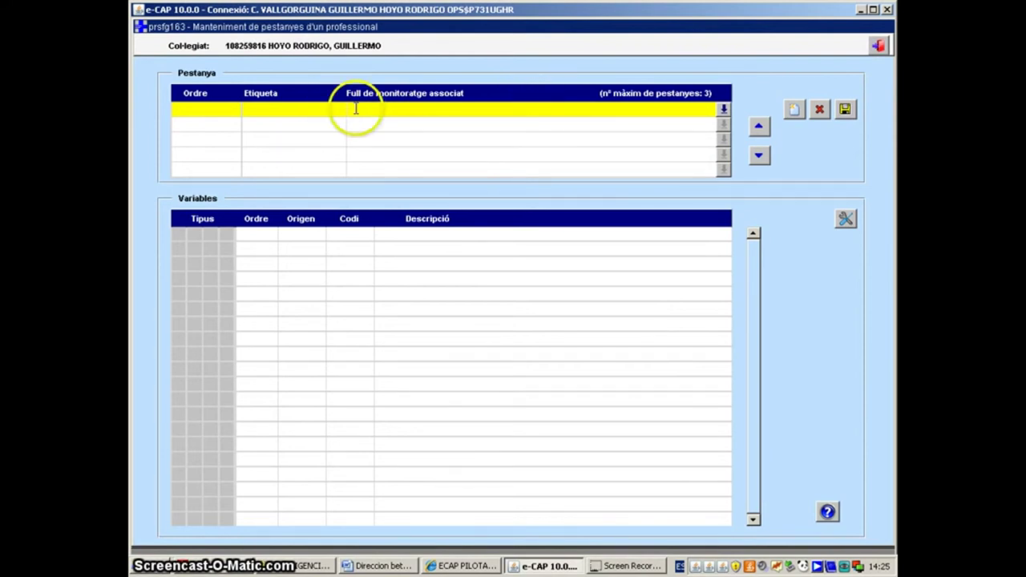
click(286, 109)
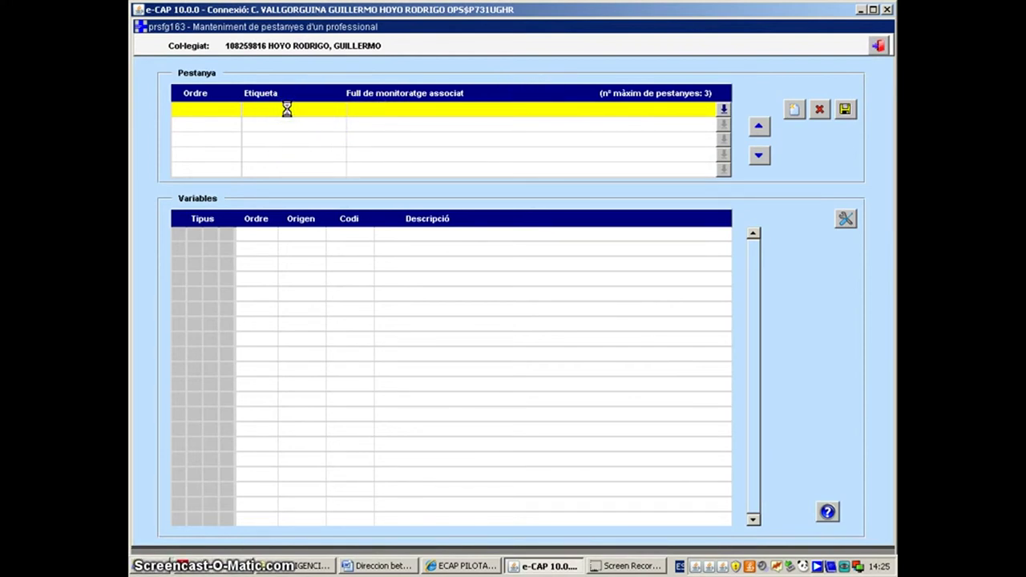
text(pr)
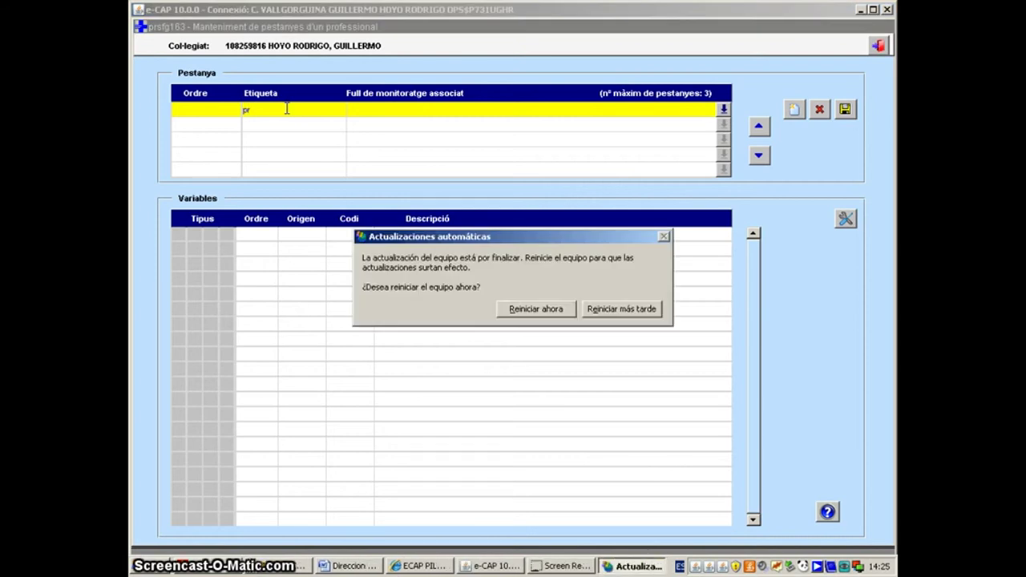
click(662, 276)
click(619, 314)
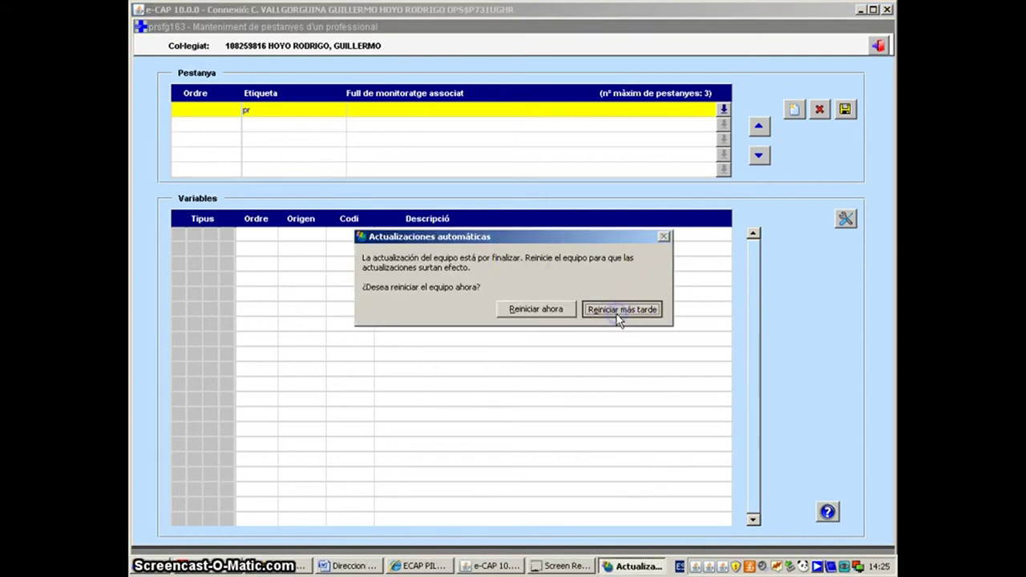
text(ova)
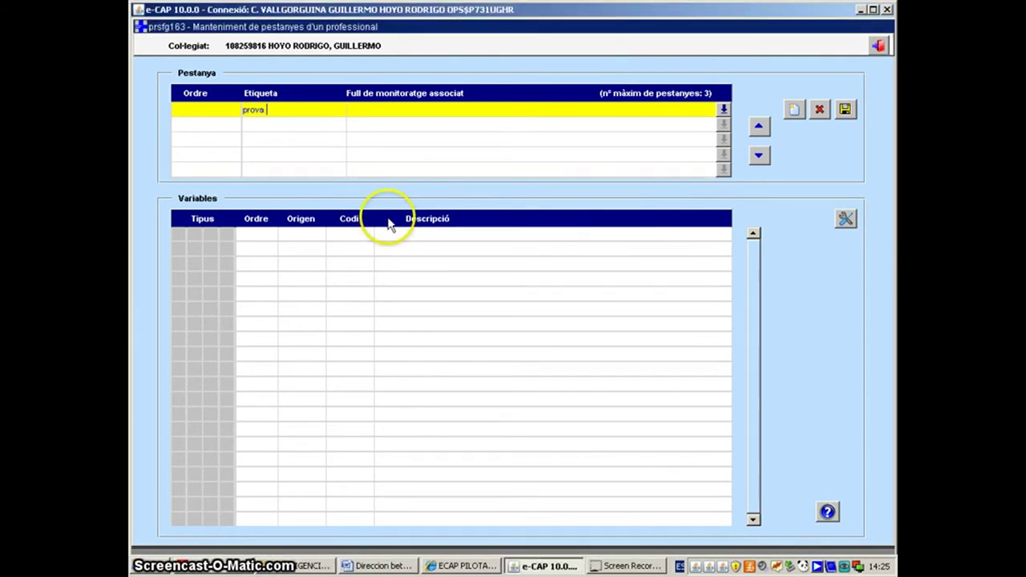
text( ecap)
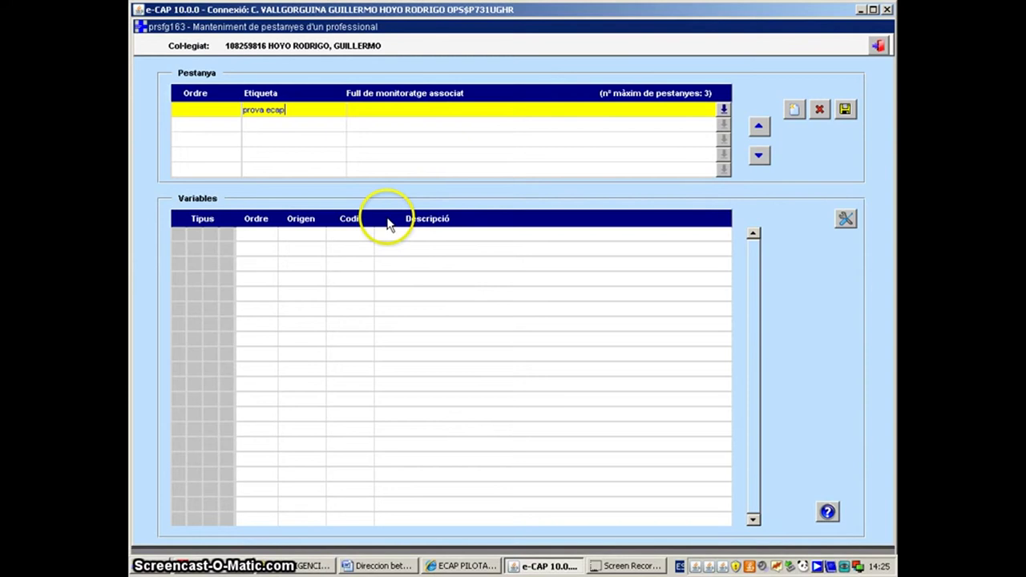
Associate the CONTROL MPOC monitoring sheet with the "prova ecap" tab, save it and return to the patient record.
click(442, 107)
click(724, 108)
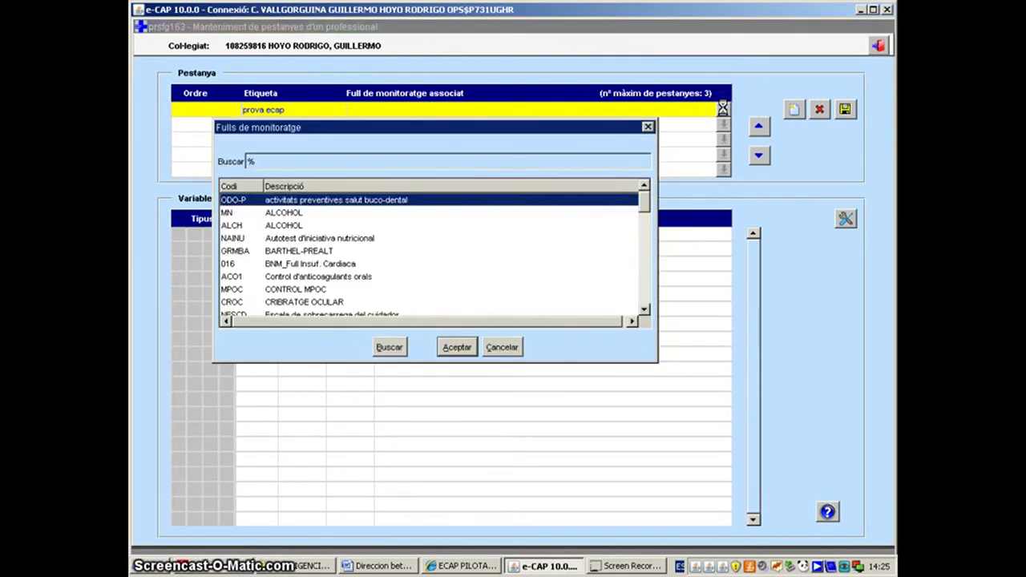
click(283, 290)
click(455, 347)
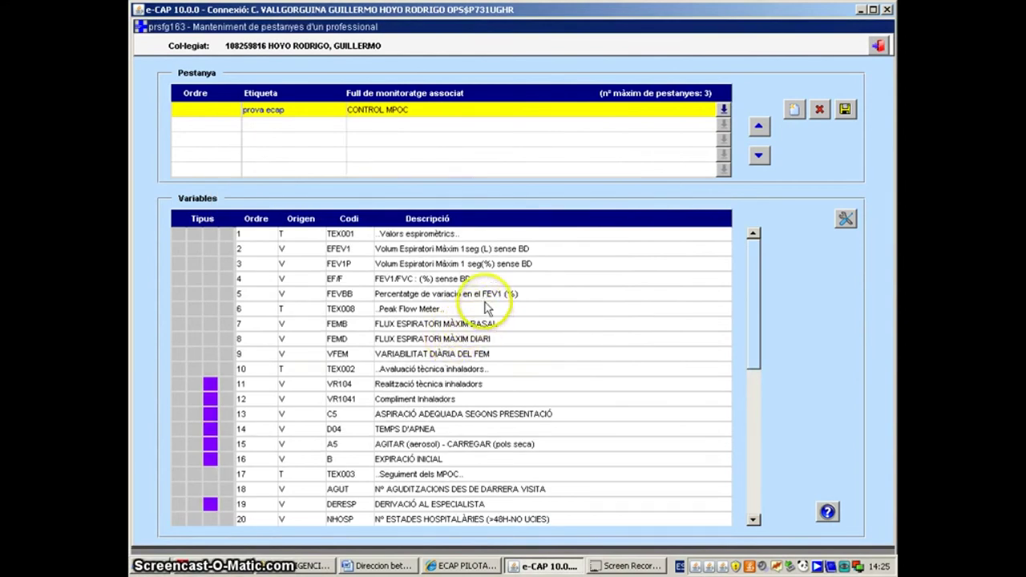
click(846, 110)
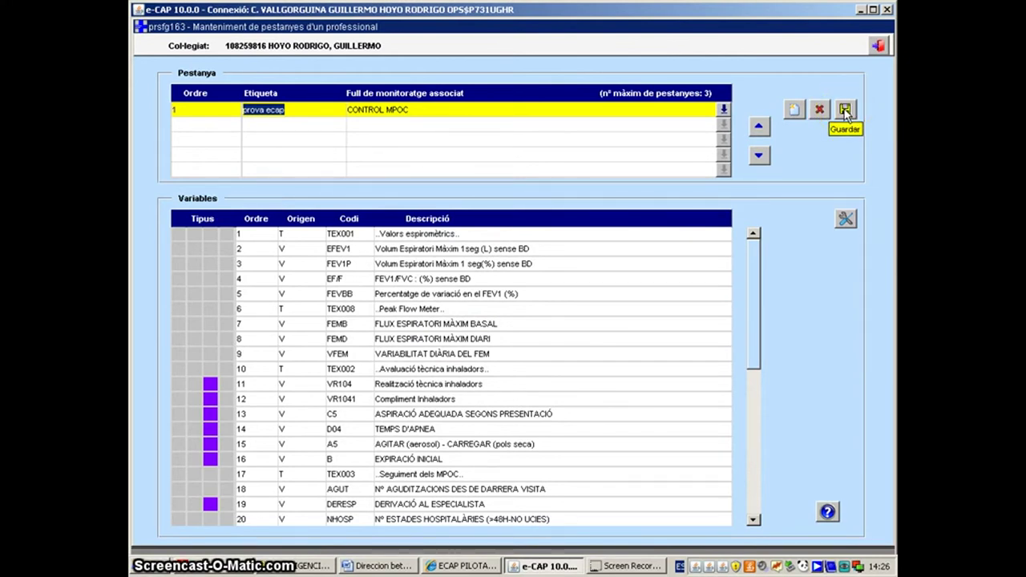
click(845, 110)
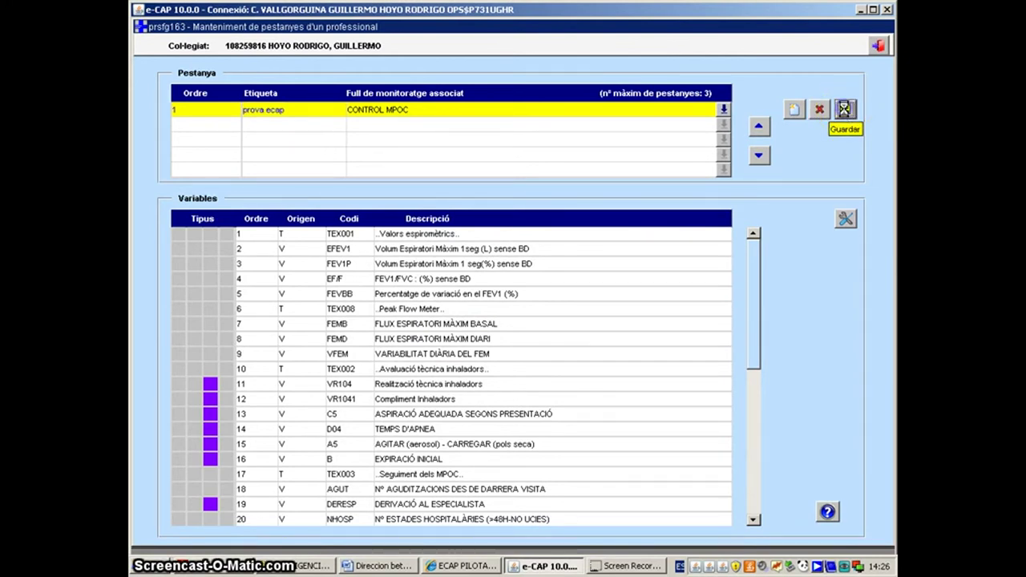
click(877, 48)
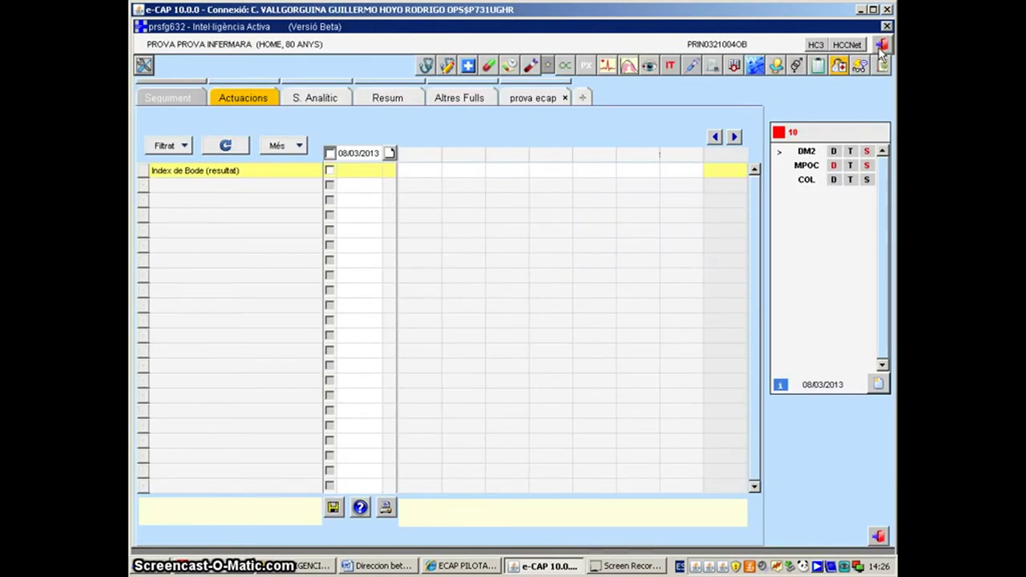
Load the VALORACIÓ EMOCIONAL monitoring sheet in Altres Fulls.
click(583, 99)
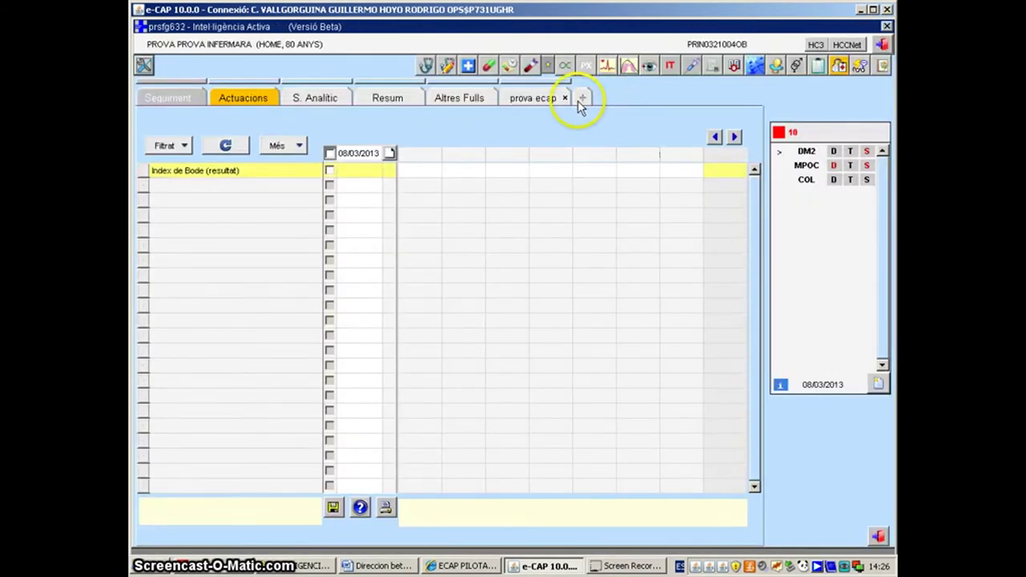
click(477, 98)
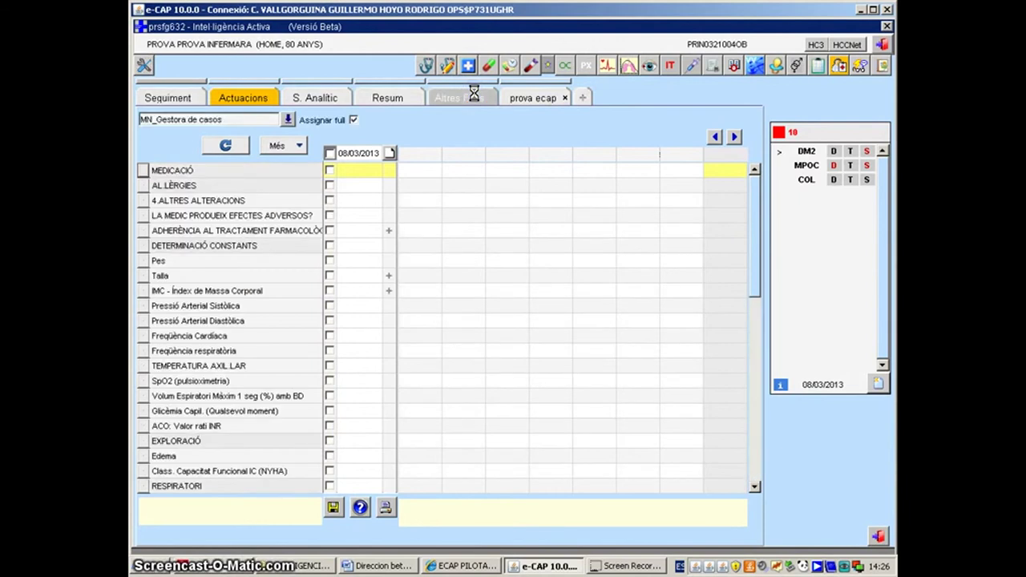
click(289, 121)
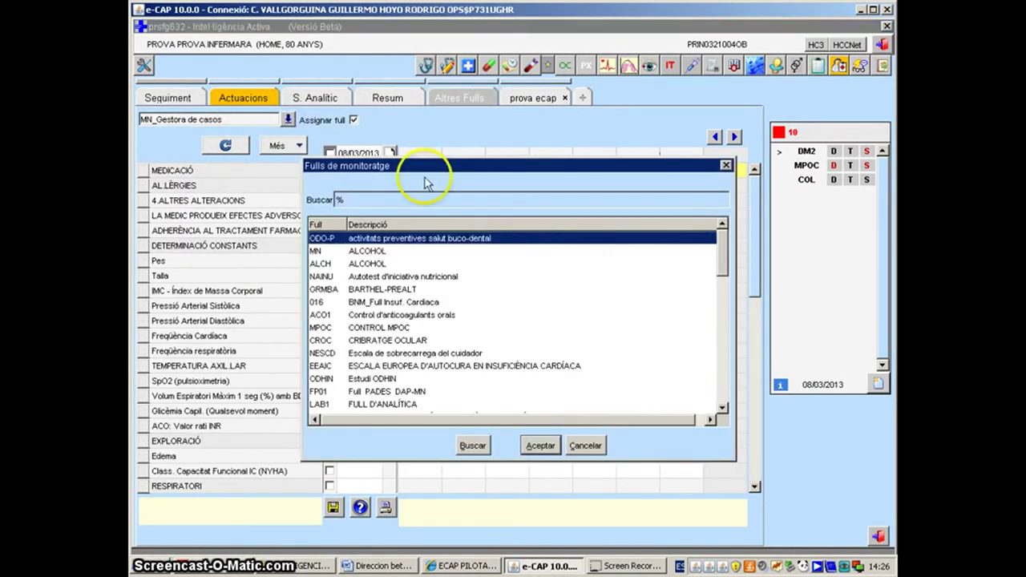
drag(722, 245, 718, 358)
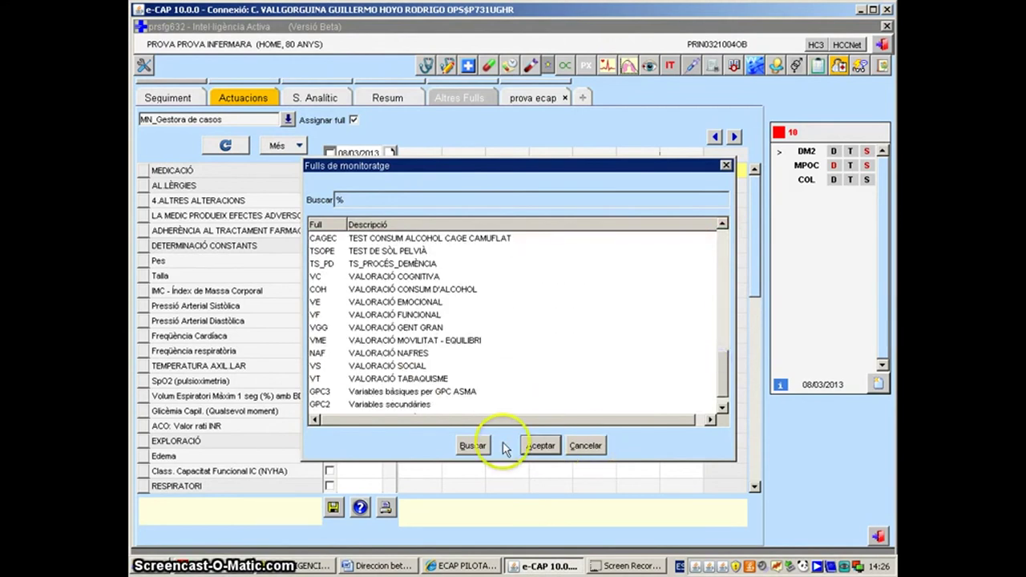
click(405, 305)
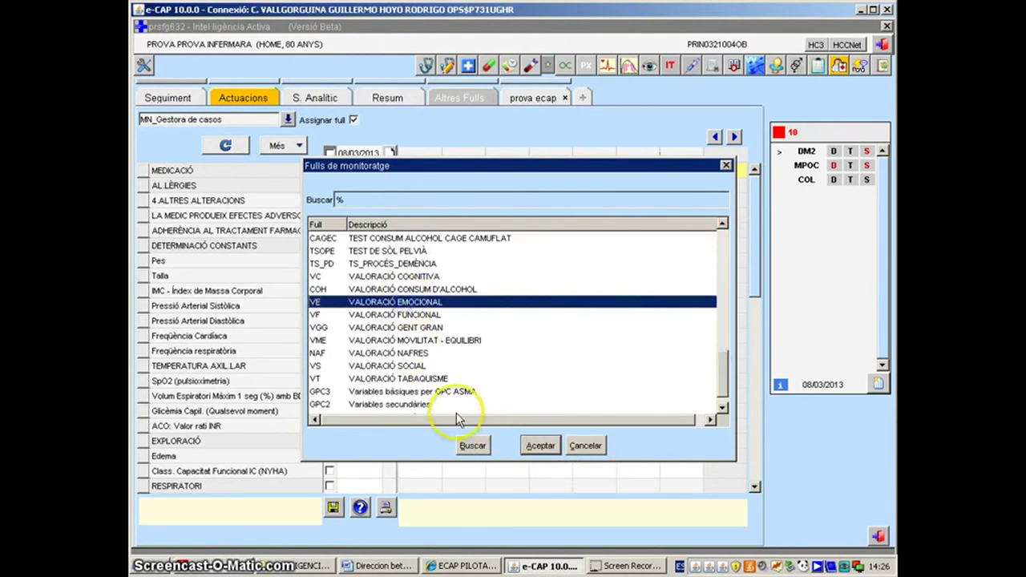
click(548, 445)
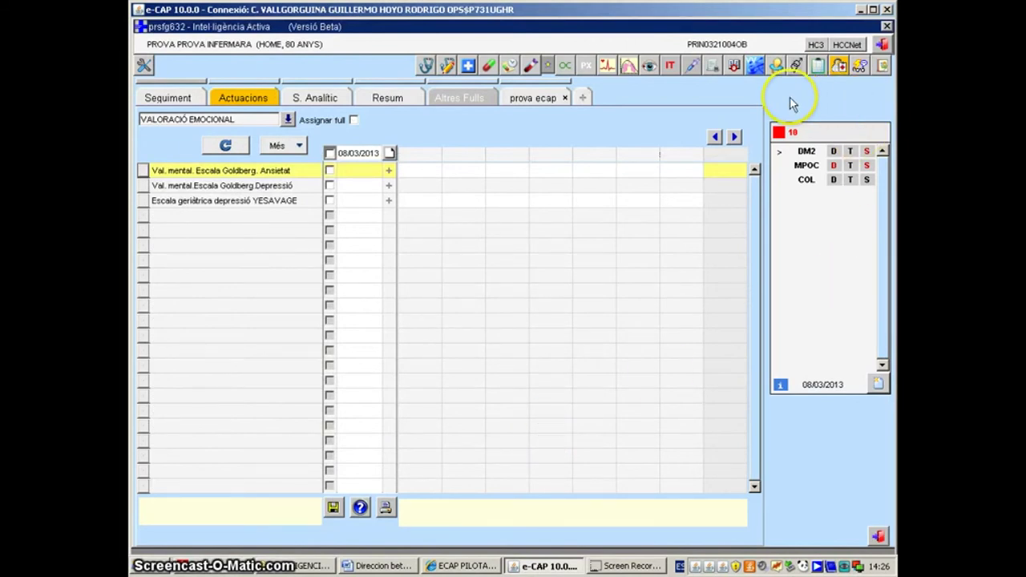
View the patient's health problems and conditions, plus the diagnostic guideline for DM2, closing each window after reading.
click(792, 134)
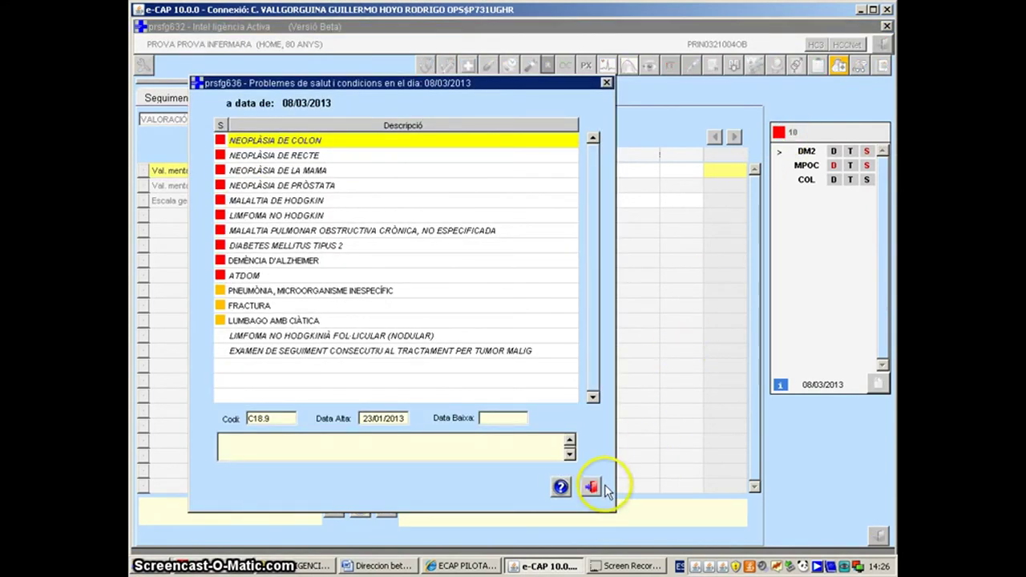
click(591, 487)
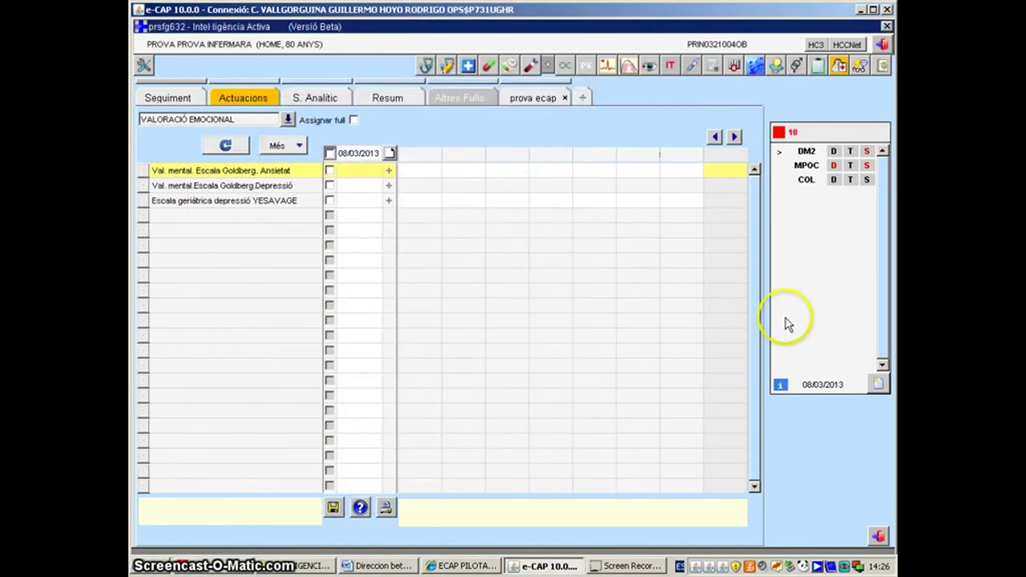
click(834, 152)
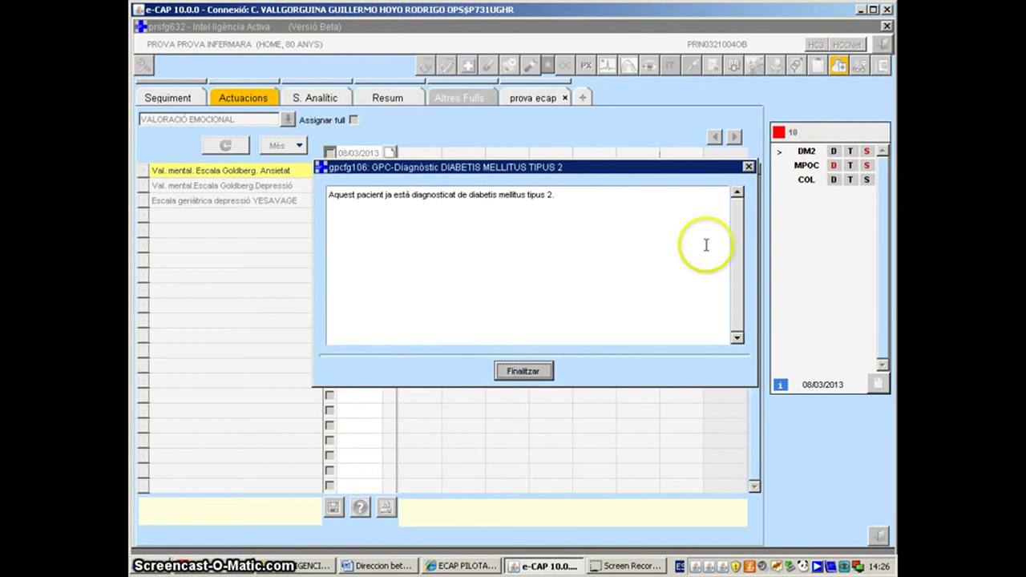
click(536, 366)
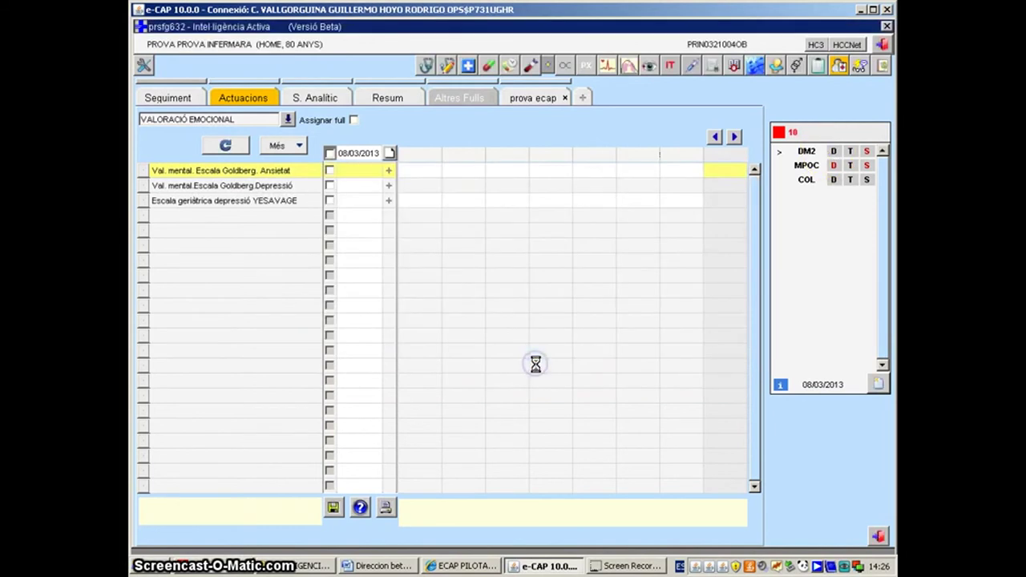
View the pending activities for the MPOC diagnosis and close their window.
click(833, 166)
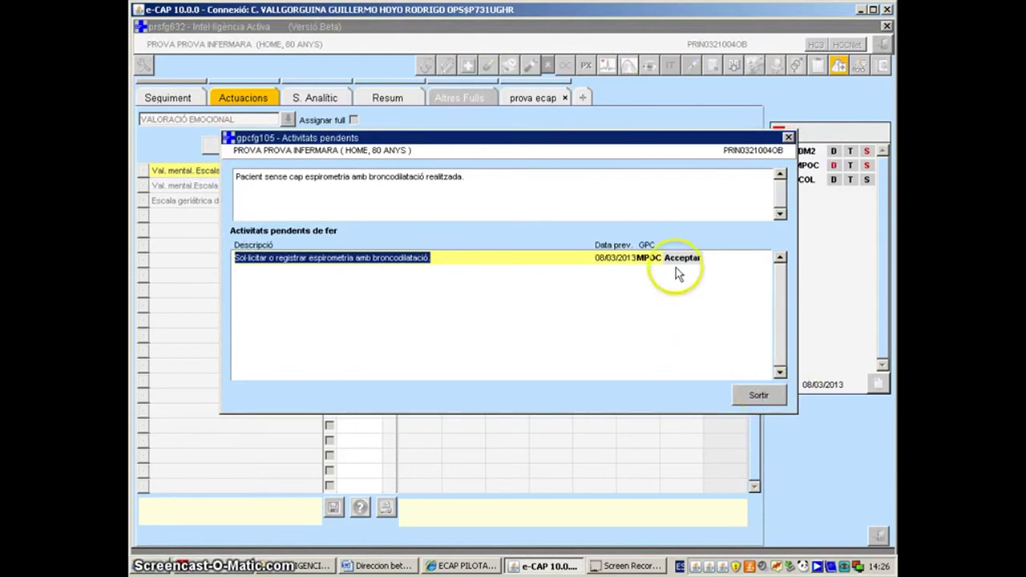
click(754, 394)
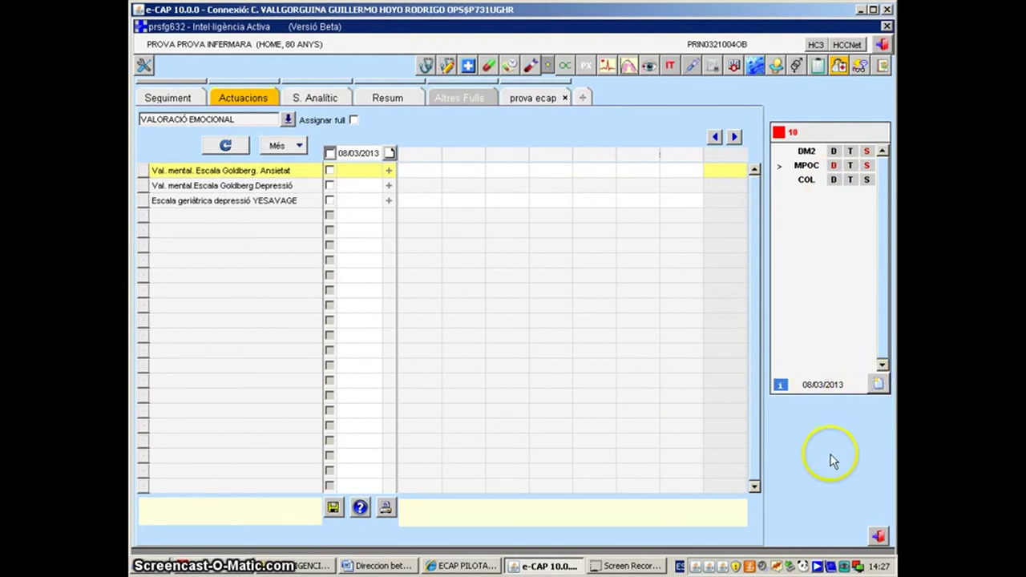
click(780, 386)
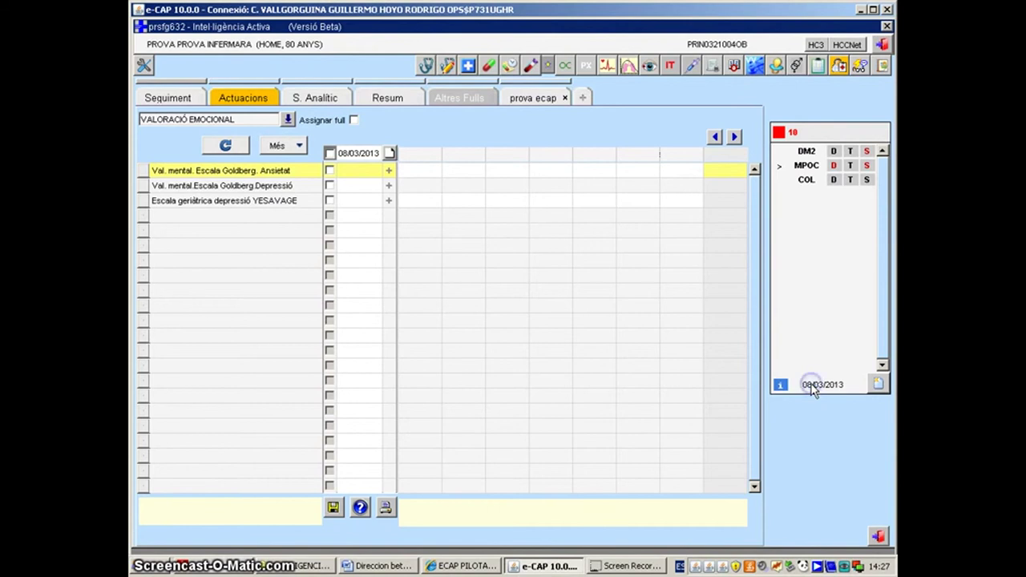
Include the GRINH program (VERIFICACIO INHALADORS) for the patient with the reason "prova ecap IA" and return to the record.
click(878, 386)
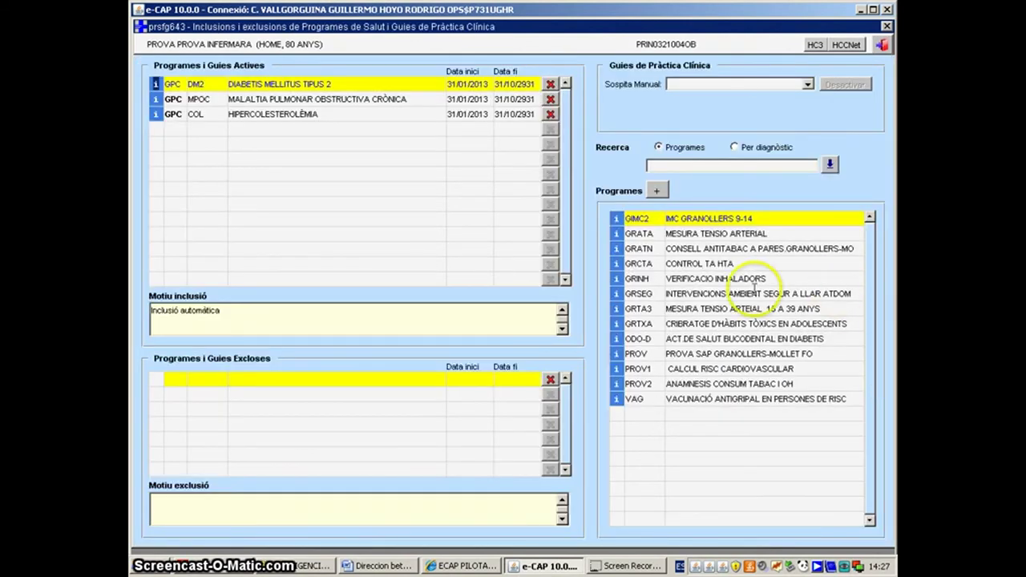
click(727, 277)
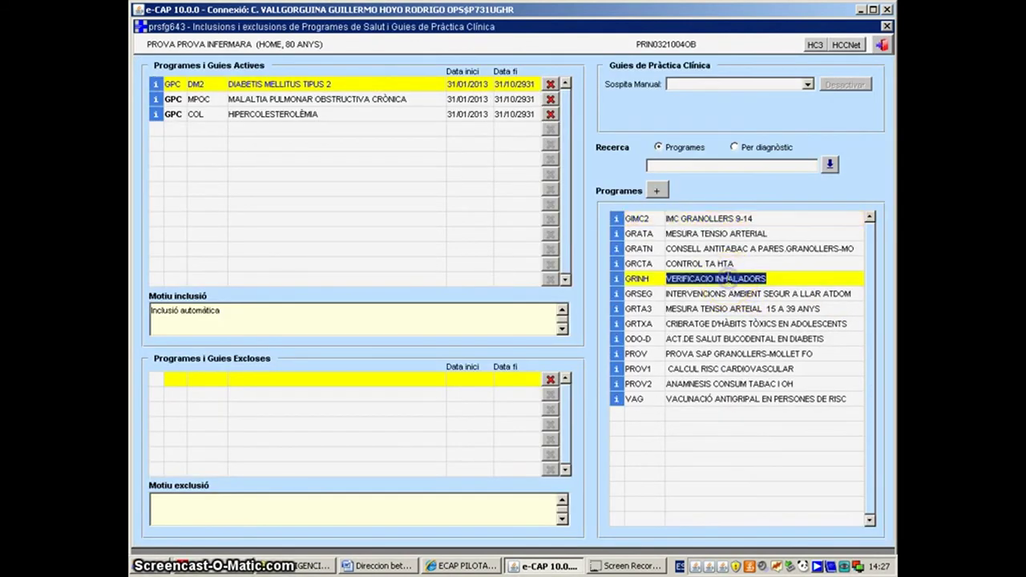
click(658, 191)
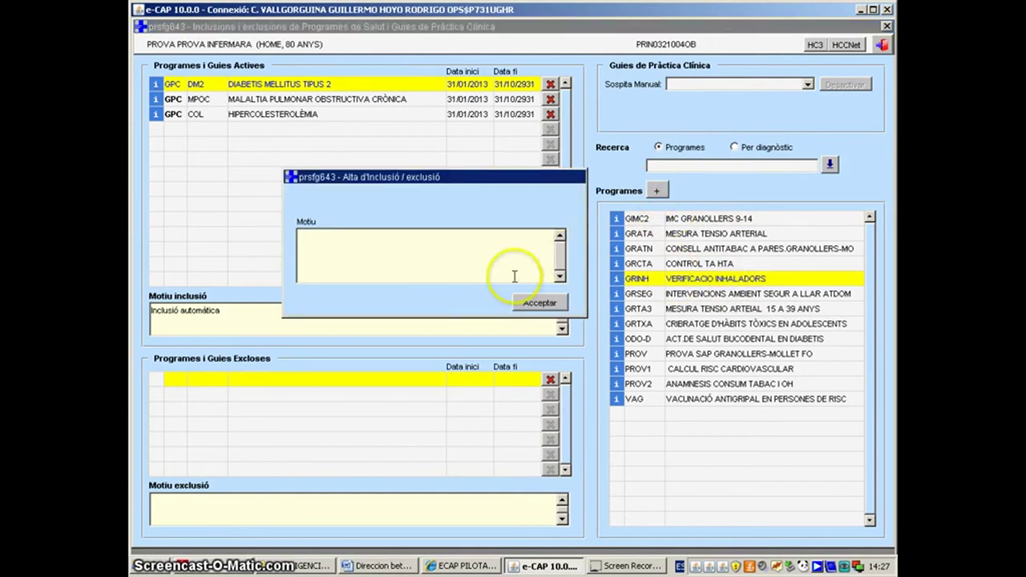
click(464, 273)
text(prova ecap IA)
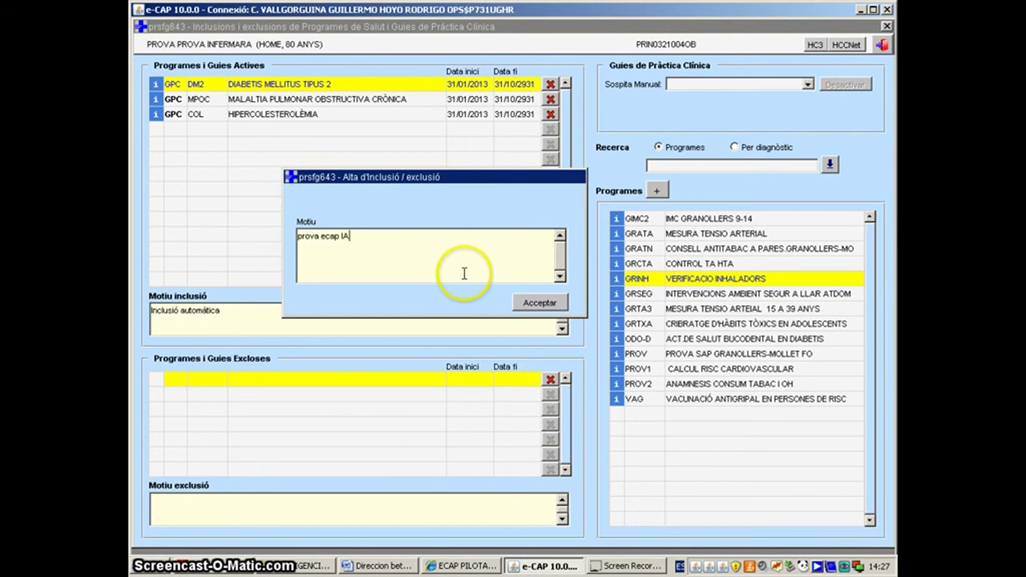
click(540, 303)
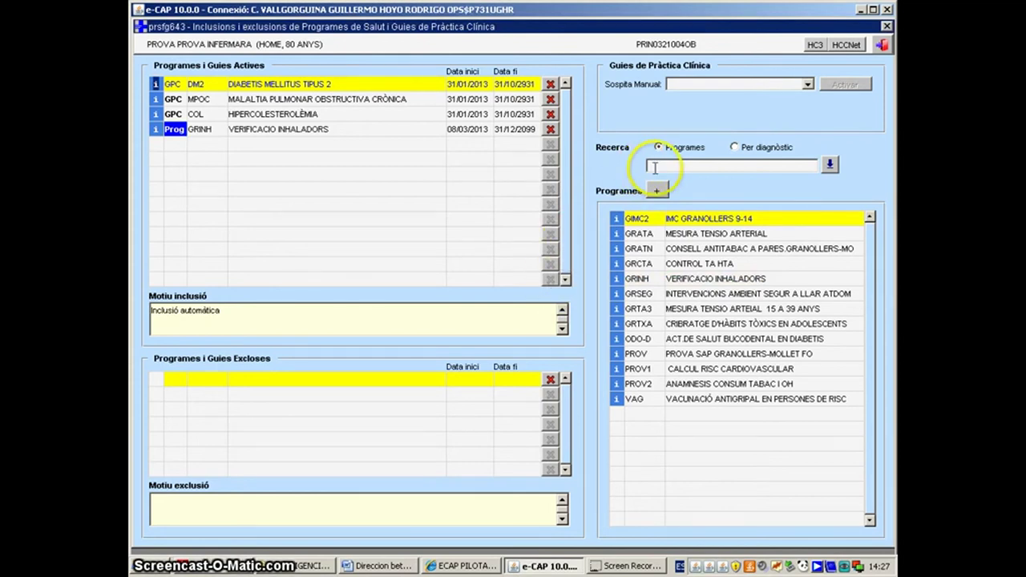
click(884, 46)
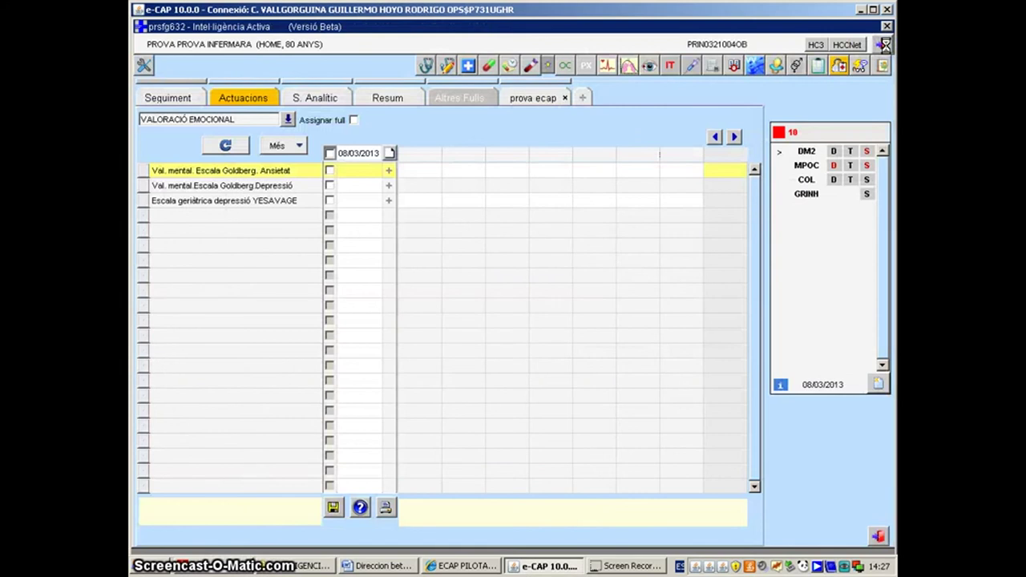
Find UTILITZACIÓ DELS INHALADORS in the Seguiment sheet and view its program of origin, closing the window after reading.
click(160, 98)
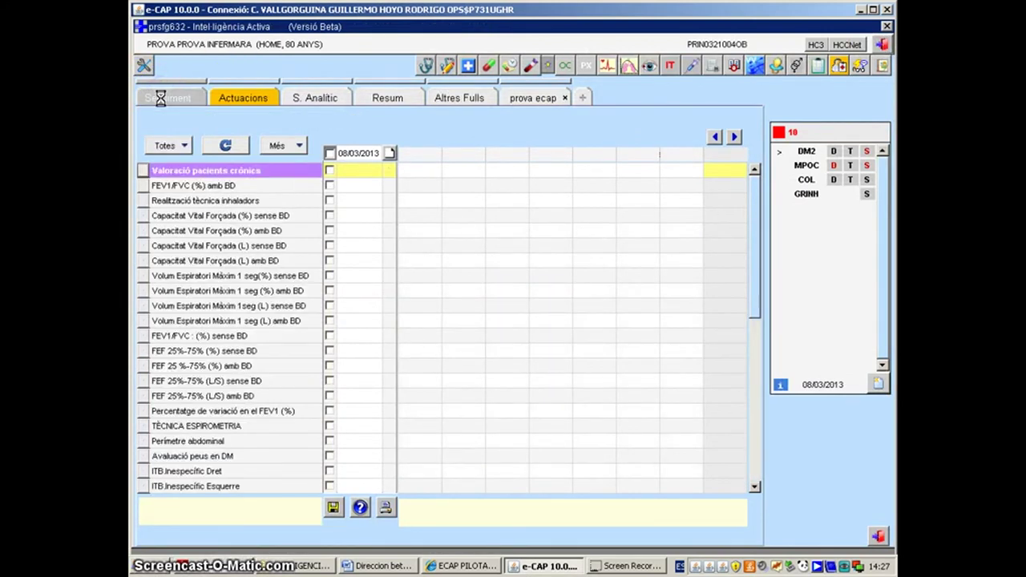
click(178, 145)
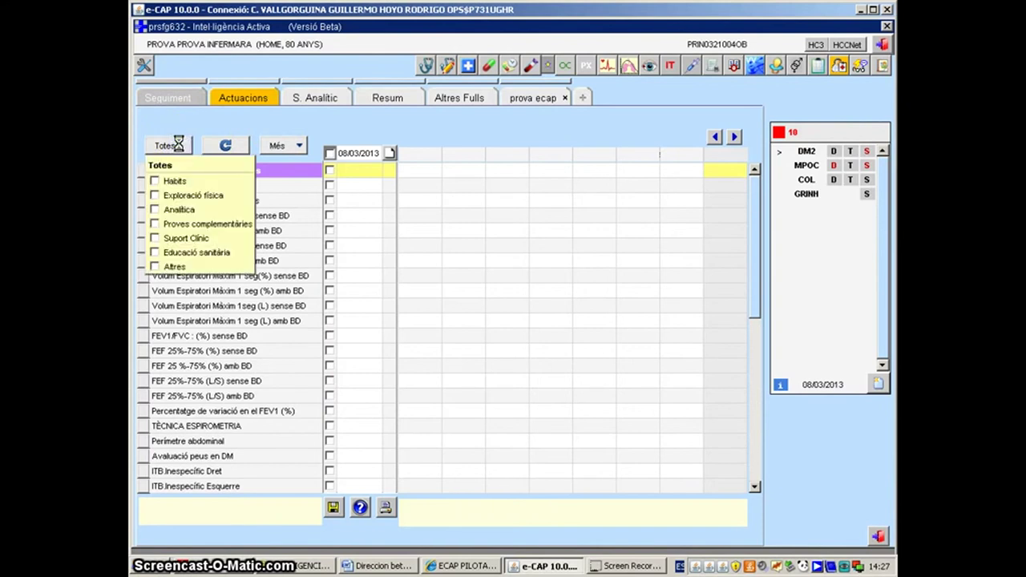
click(228, 145)
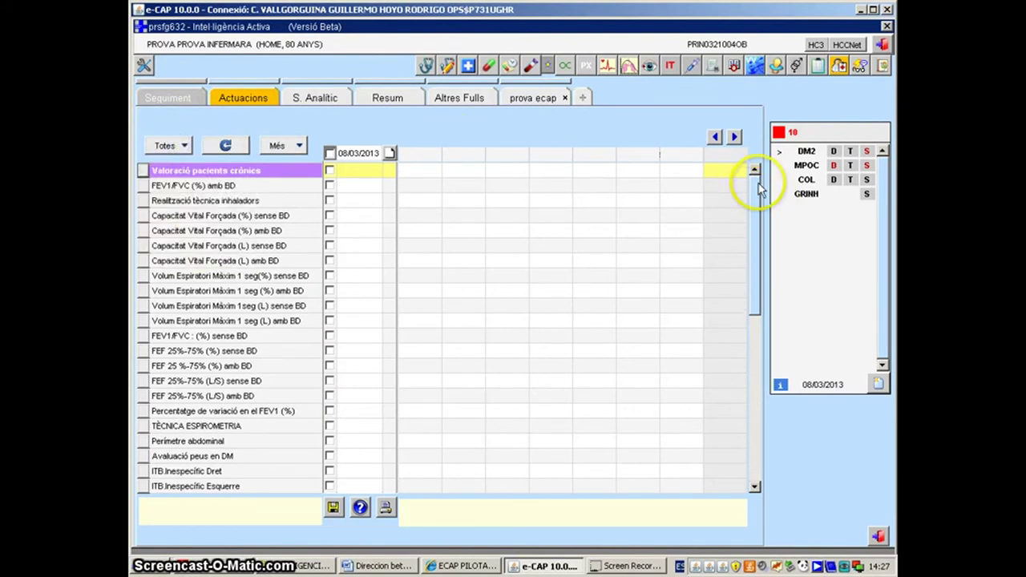
drag(760, 226, 760, 413)
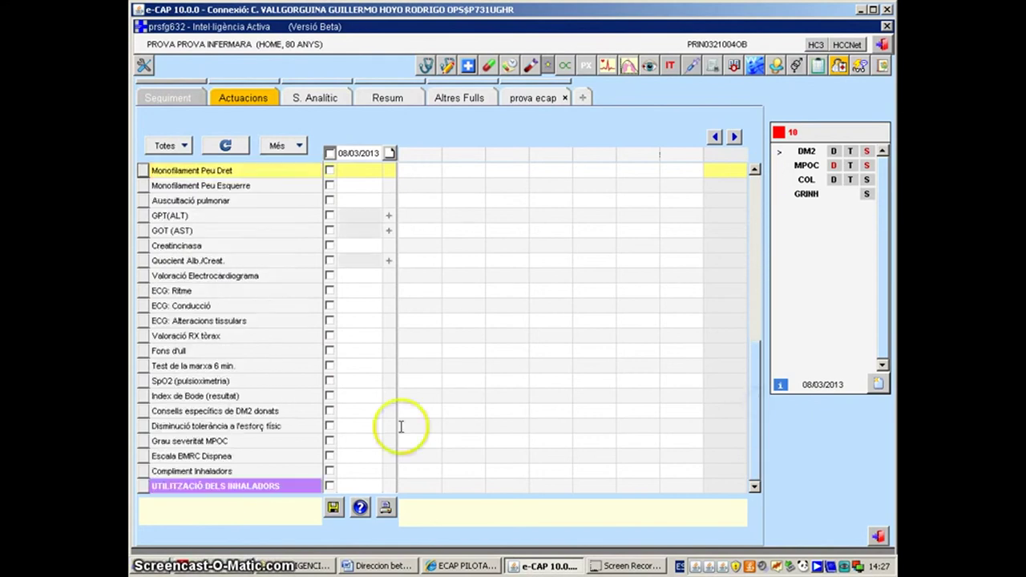
click(346, 484)
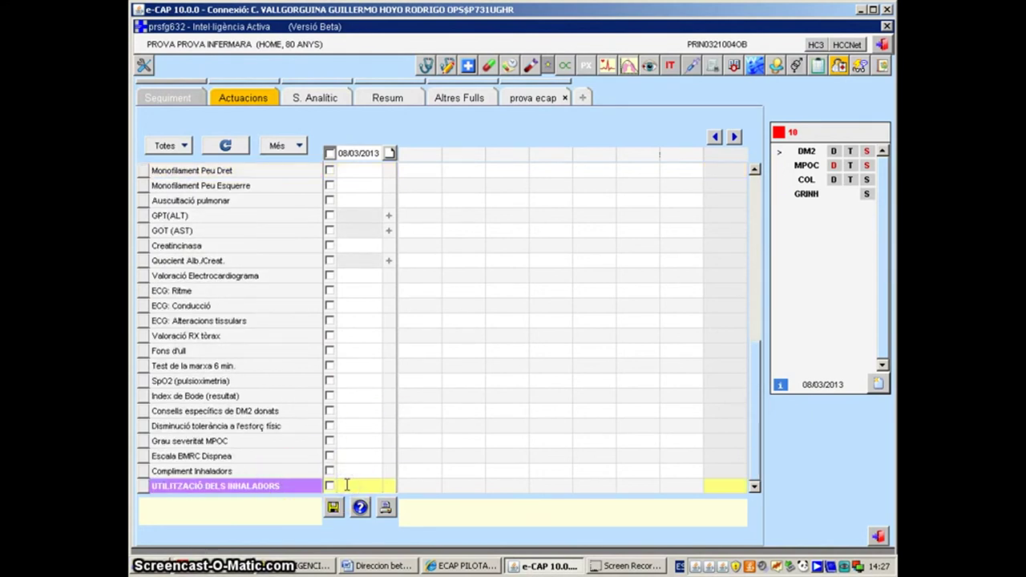
click(292, 486)
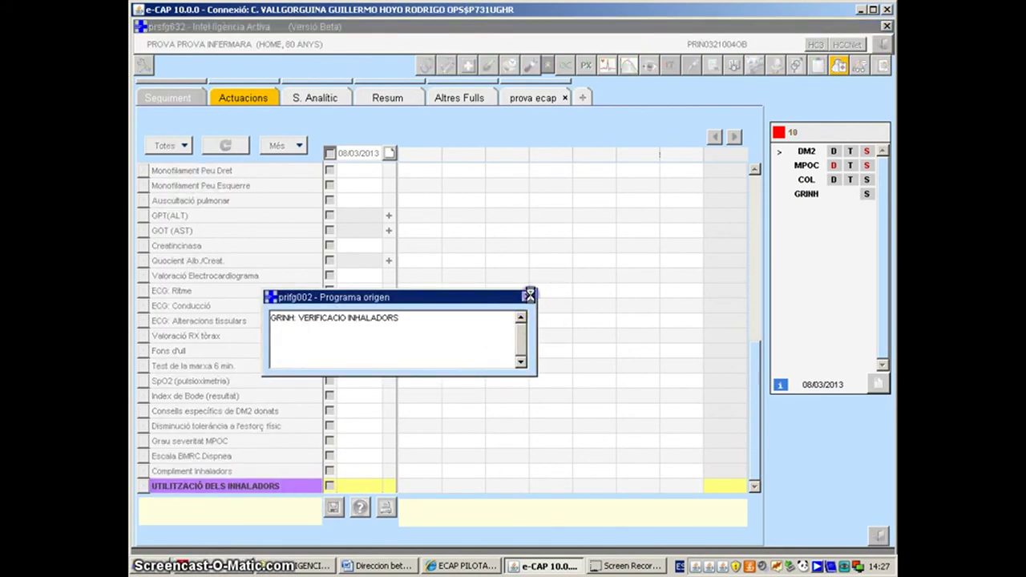
click(528, 298)
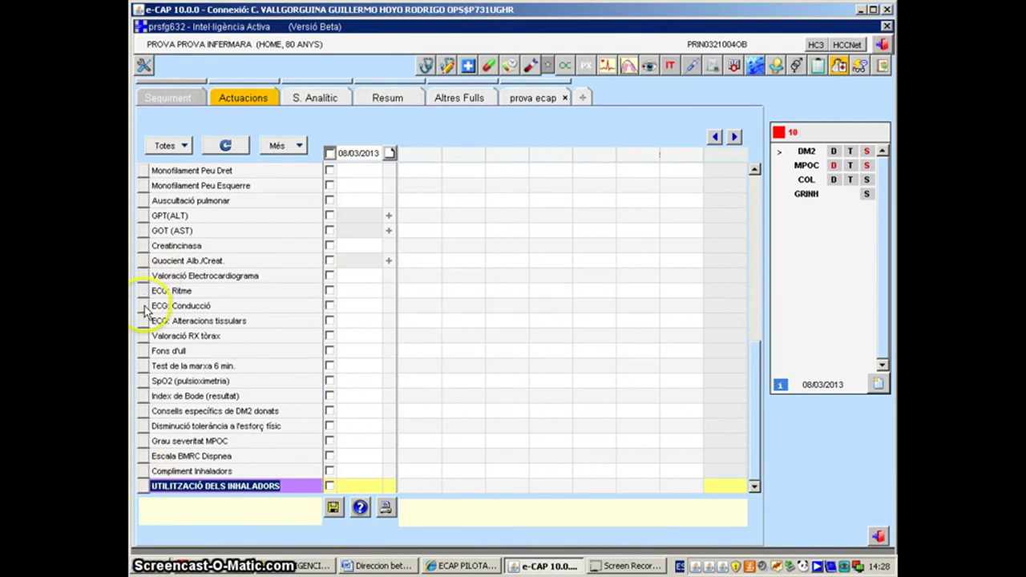
Mark the GPT(ALT) variable with G in the Seguiment sheet.
click(143, 216)
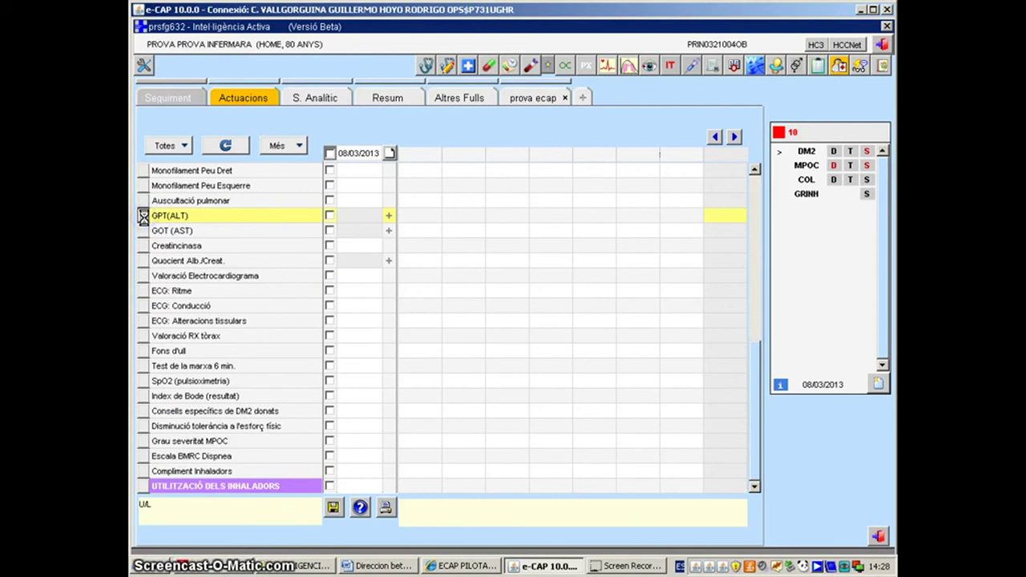
click(143, 215)
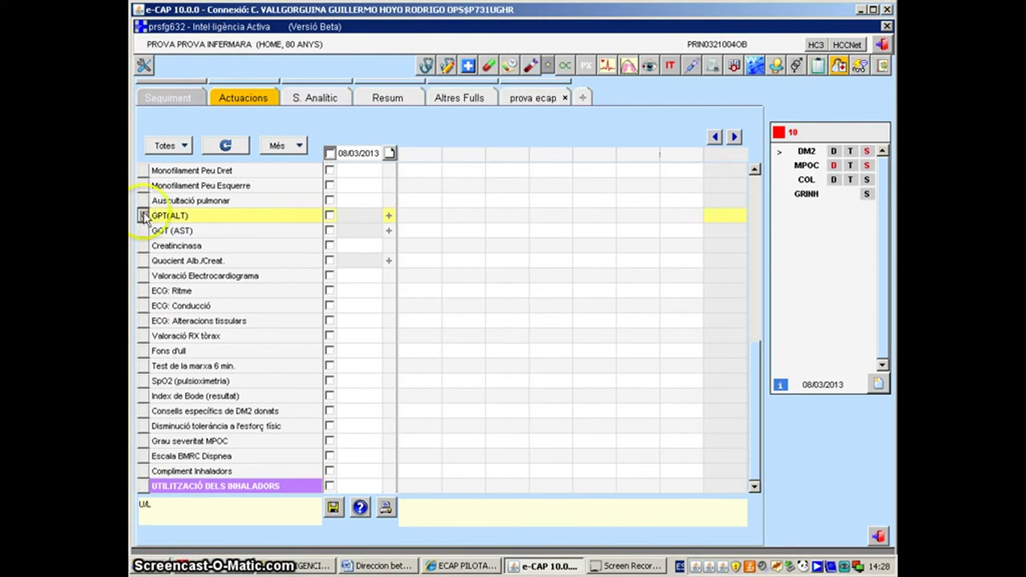
click(171, 215)
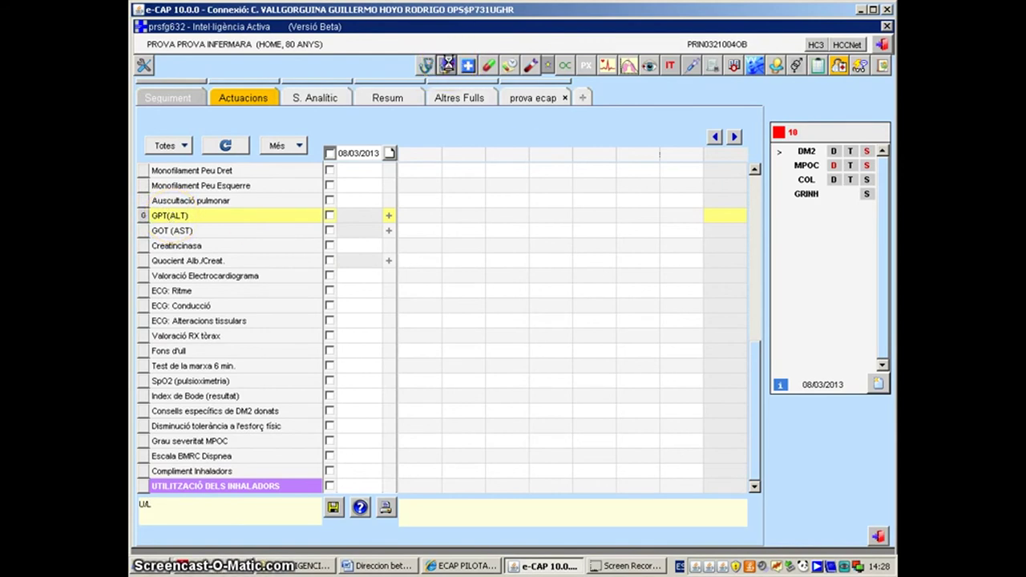
Add a clinical follow-up note from the template "PROPOSTA DE DERIVACIÓ A:", completed with "es una prova de ecap".
click(448, 65)
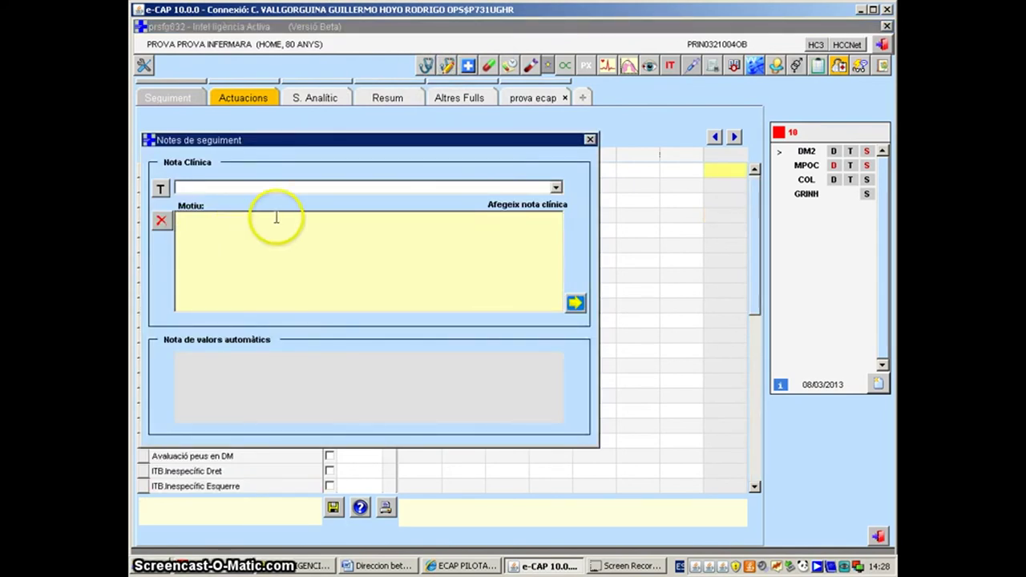
click(556, 187)
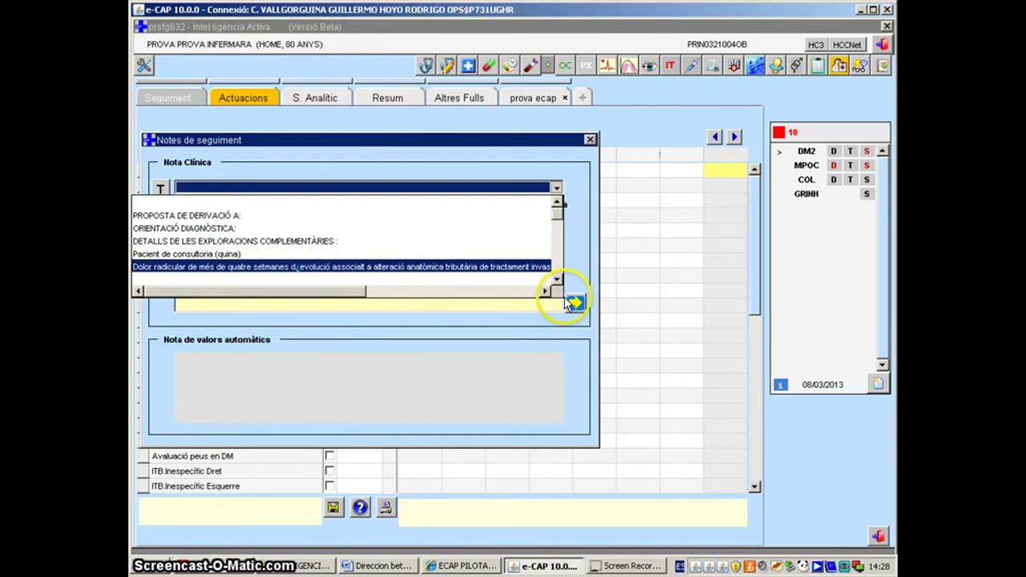
click(199, 215)
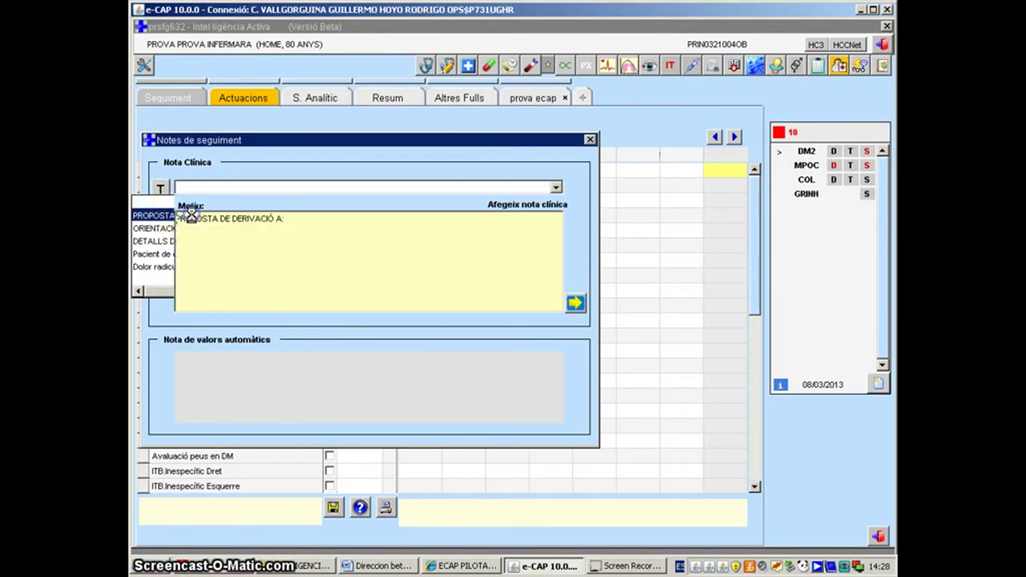
click(324, 221)
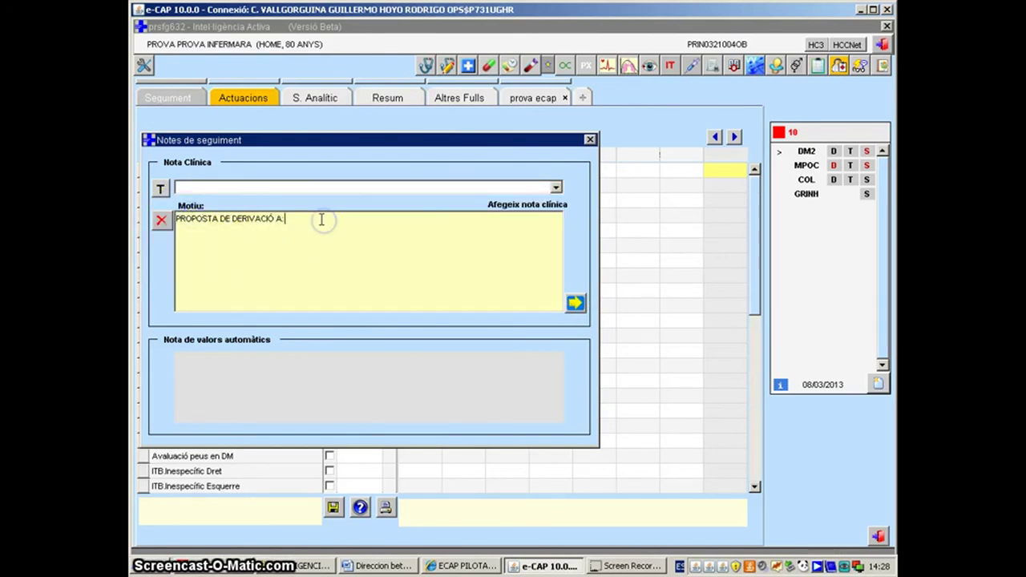
text(es una pr)
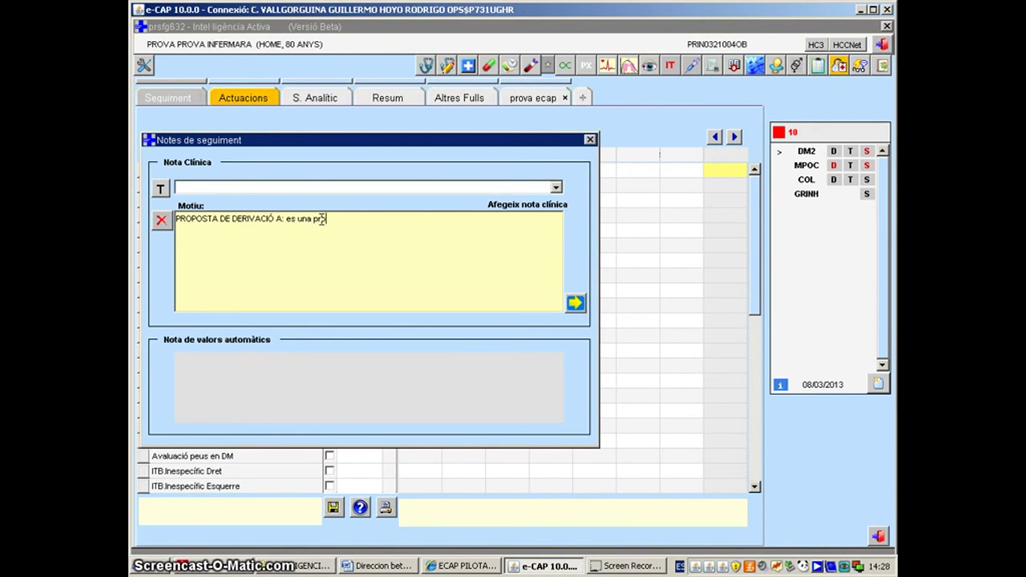
text(ova de ecap)
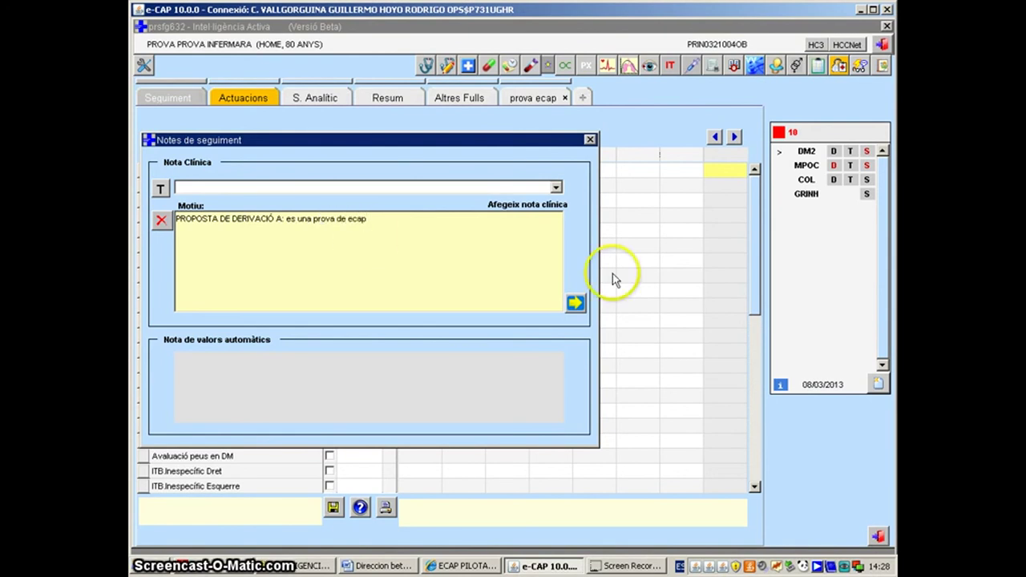
click(576, 302)
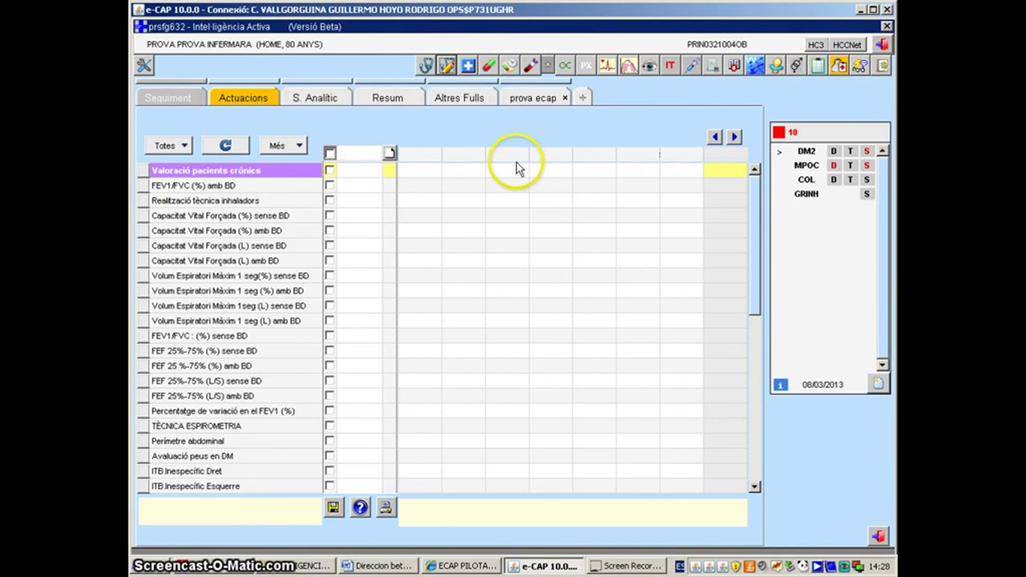
click(423, 63)
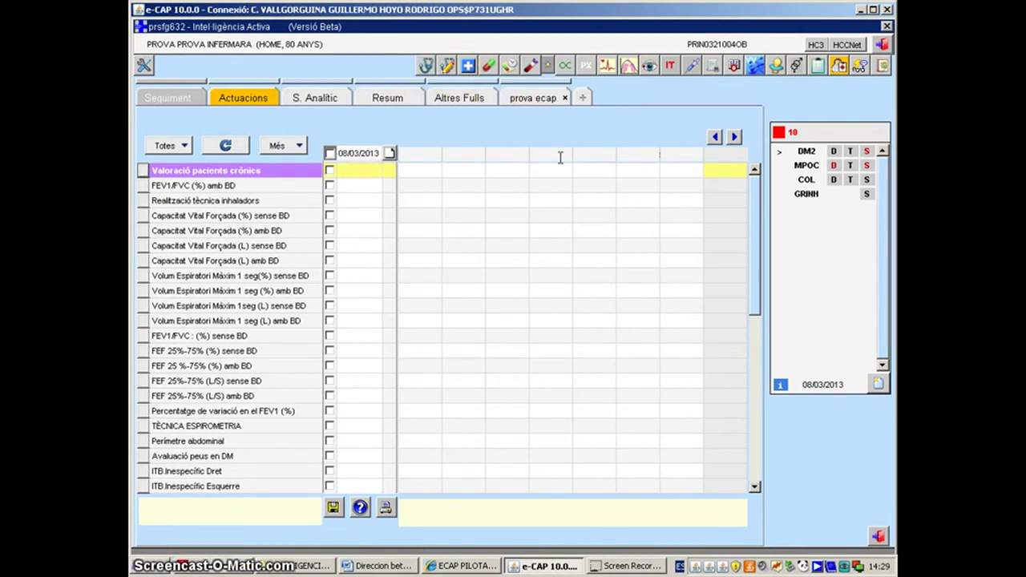
Try to set the Actuacions and S. Analític tabs as the default tab, dismissing each notice.
click(238, 94)
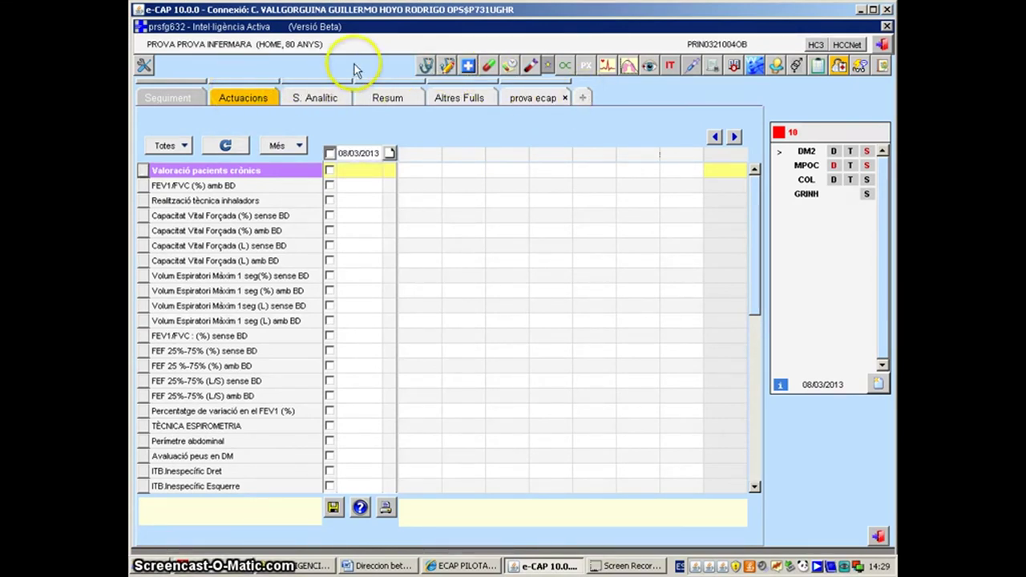
click(233, 85)
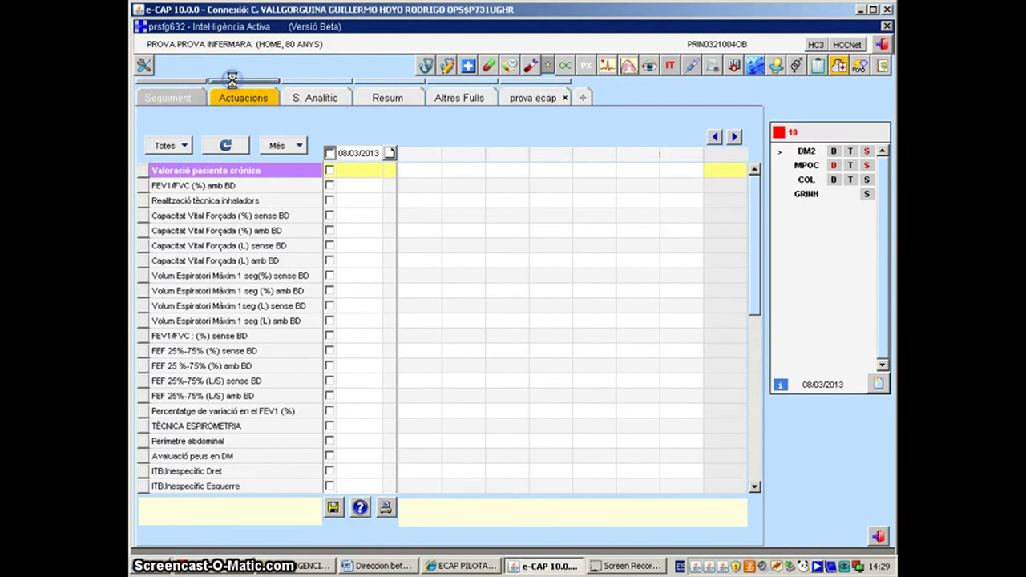
click(479, 231)
click(510, 317)
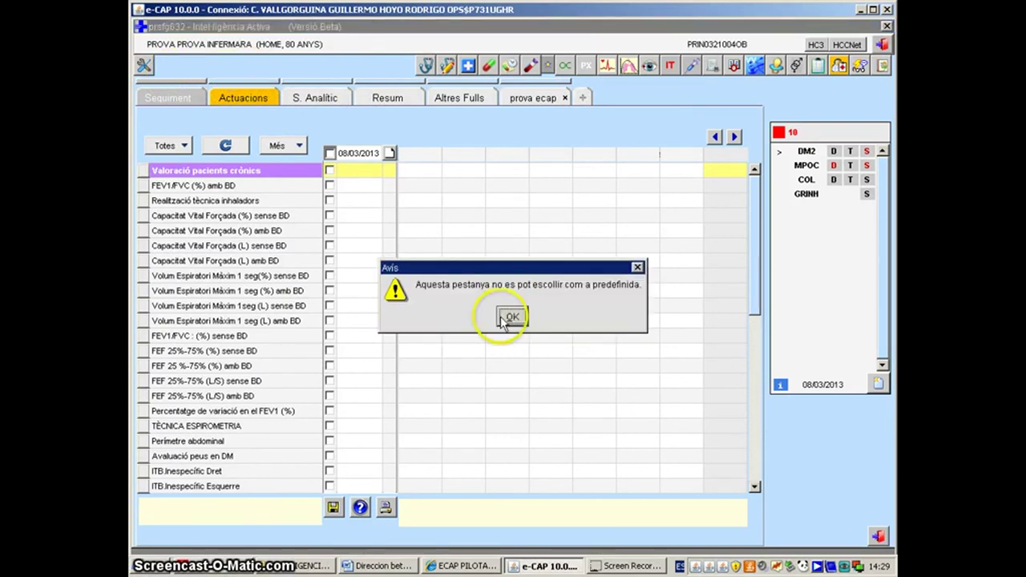
click(319, 80)
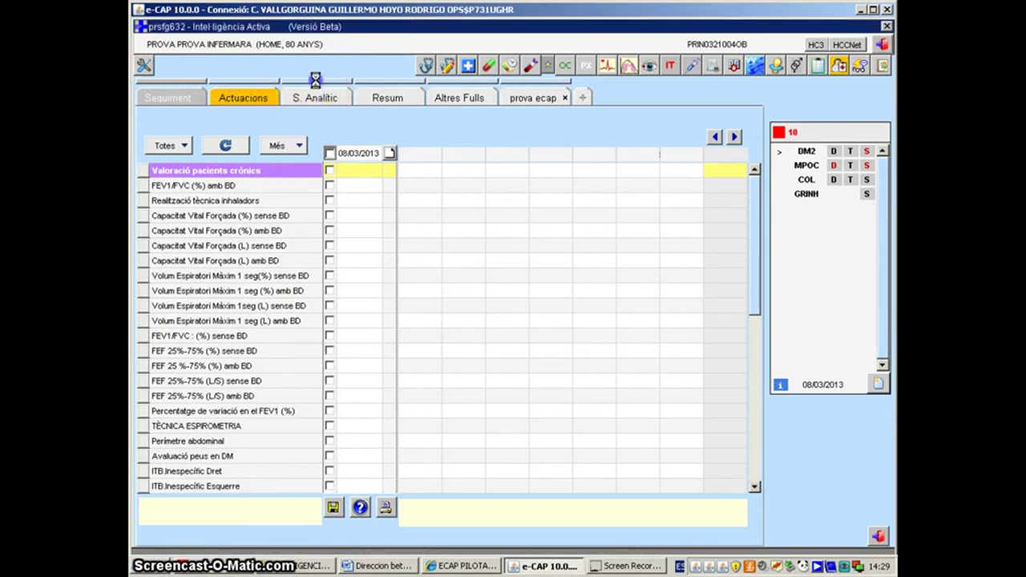
click(317, 80)
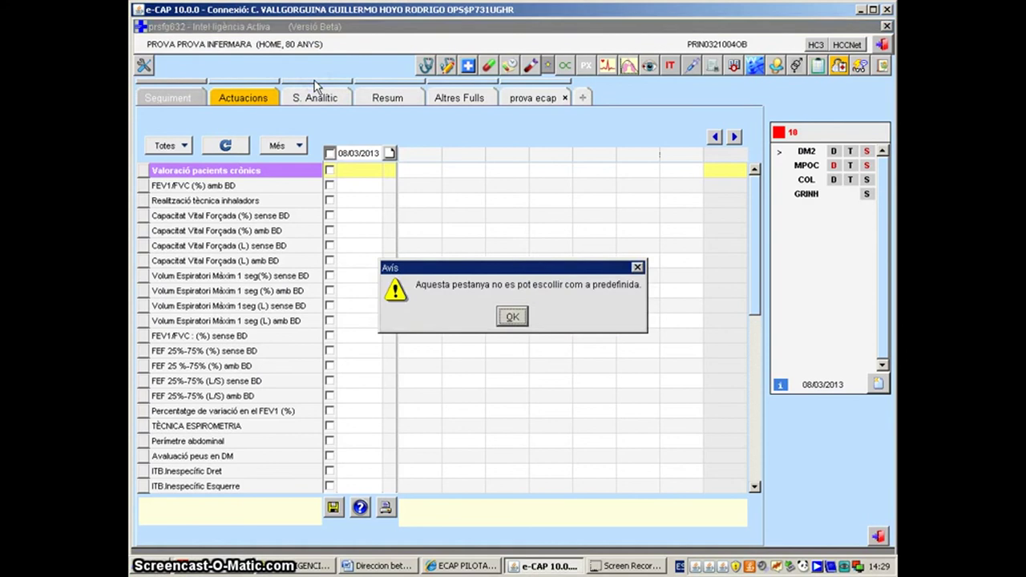
click(512, 317)
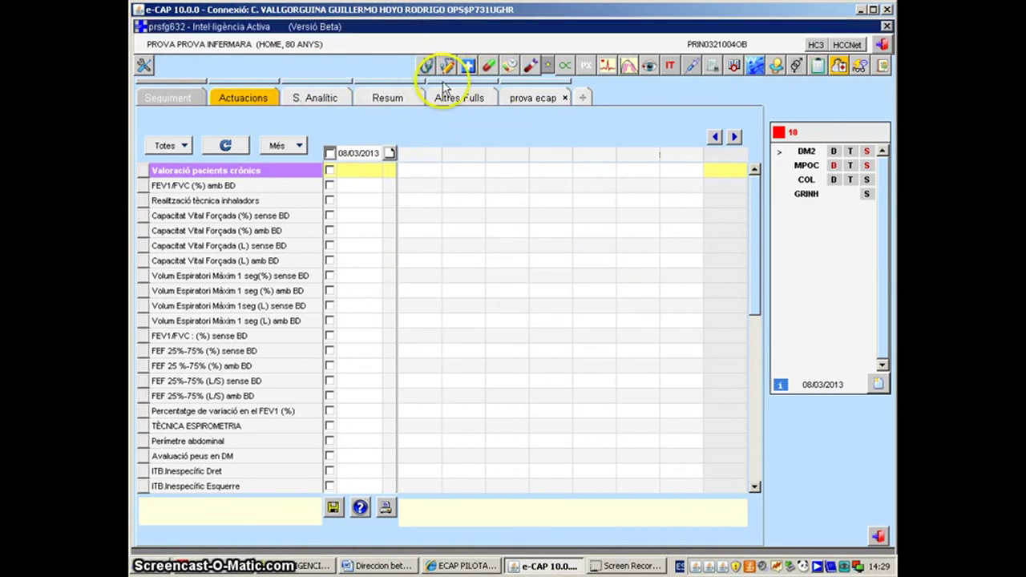
Display the monitoring sheet of the "prova ecap" tab and check what the express requests tool is.
click(521, 91)
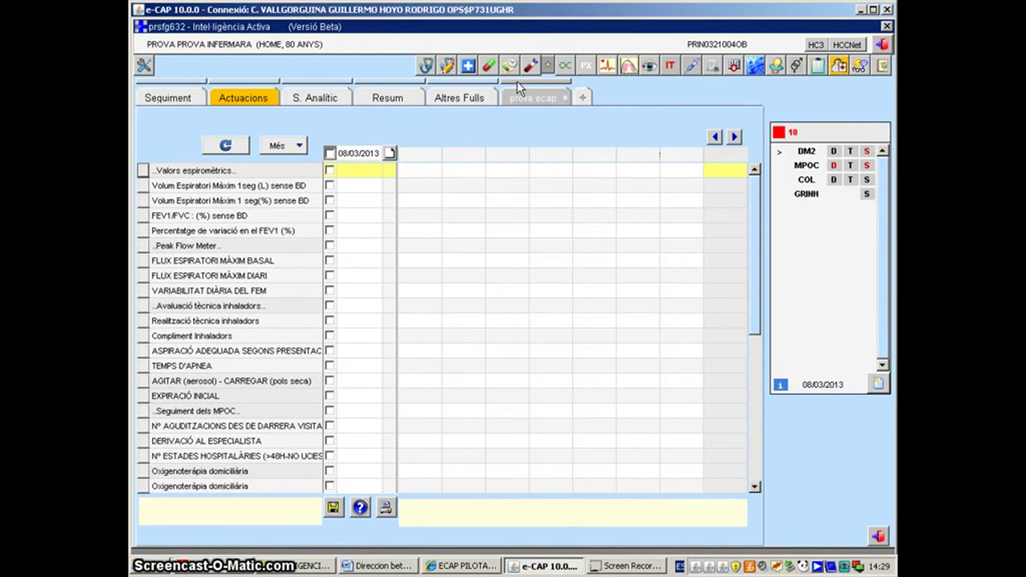
click(567, 68)
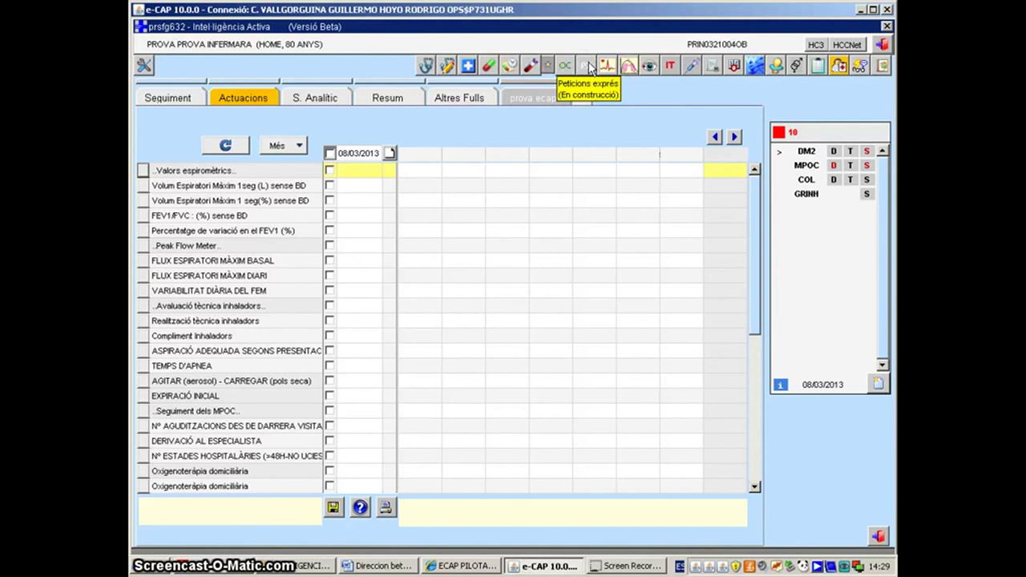
Check what the electrocardiogram tool, the clinical tools beside it, the IT tool and the prescription history tool are.
click(607, 67)
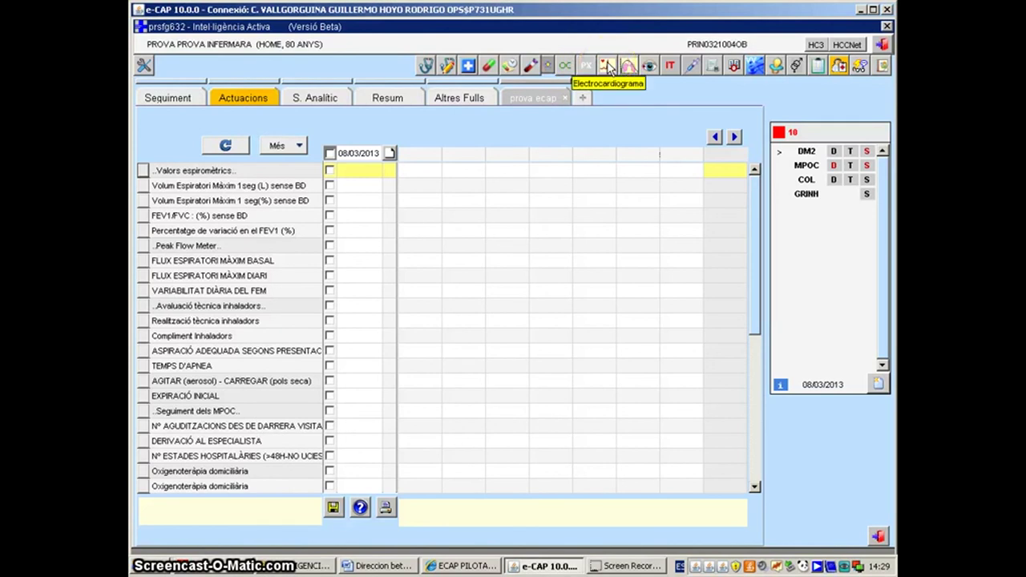
click(625, 68)
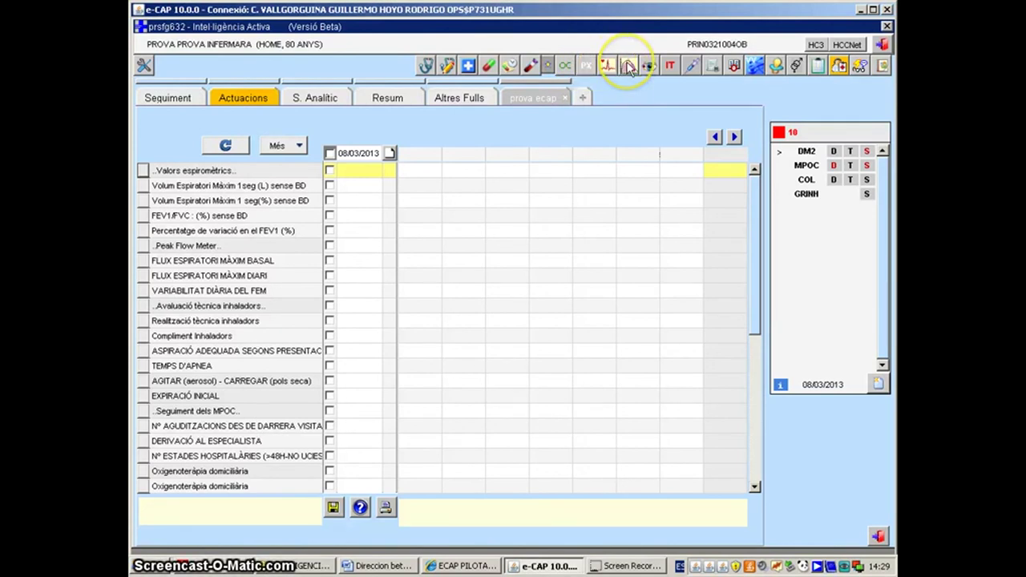
click(648, 67)
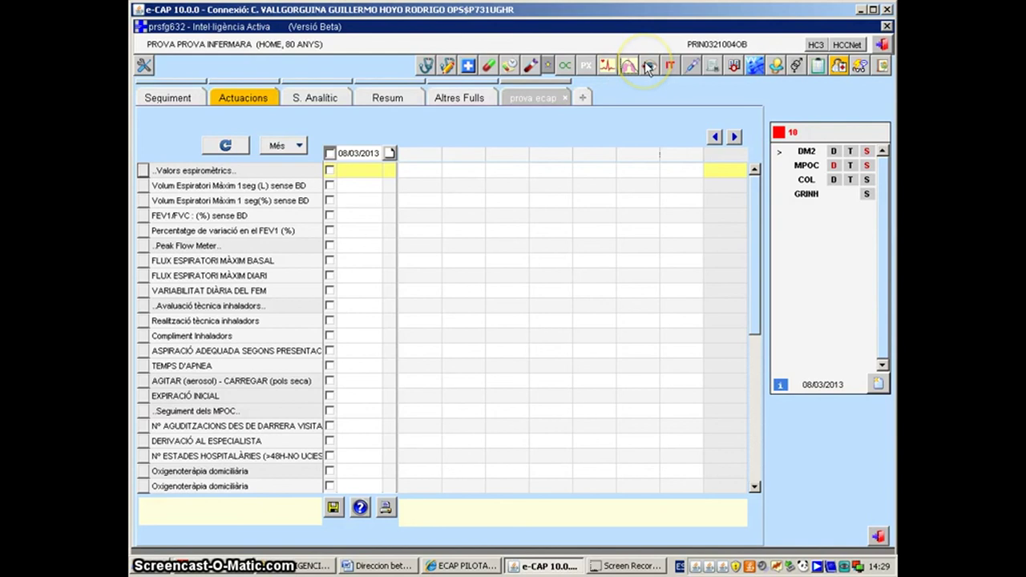
click(648, 67)
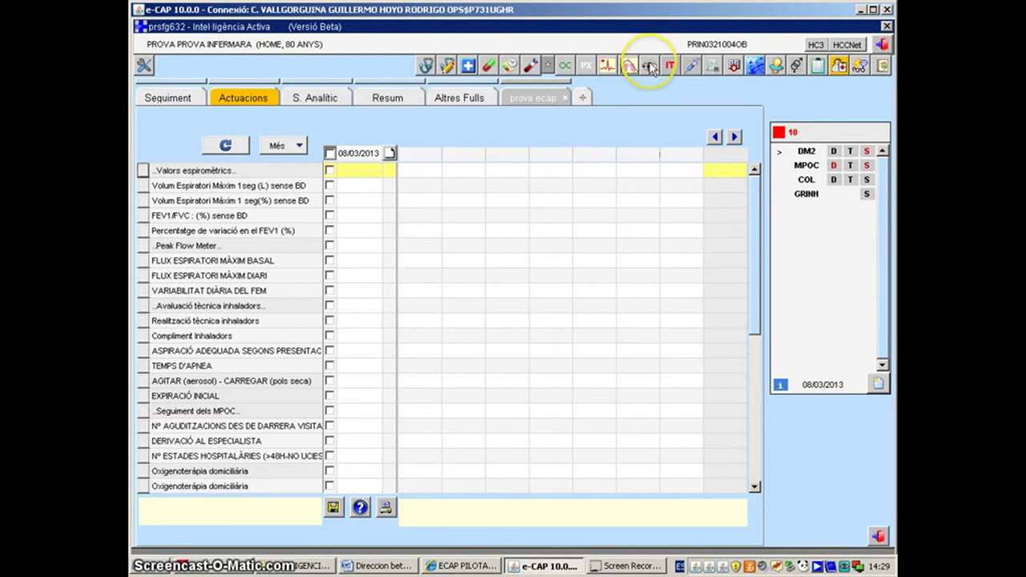
click(670, 68)
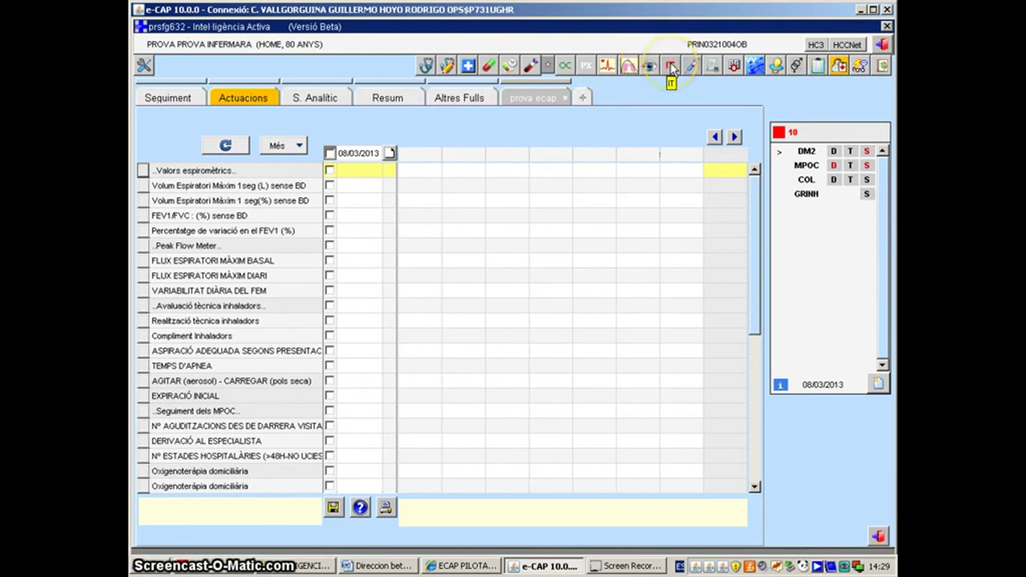
click(713, 69)
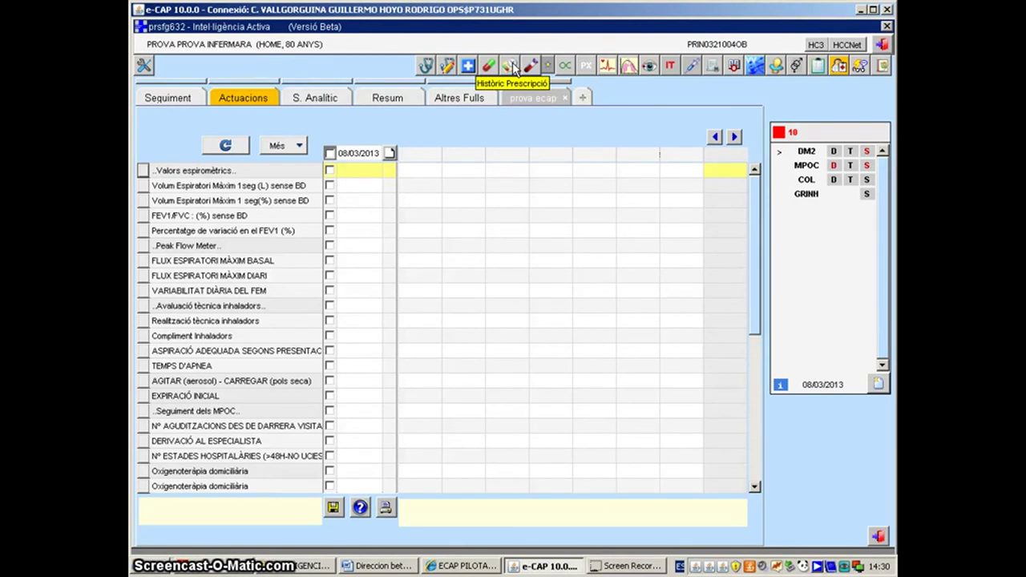
click(611, 566)
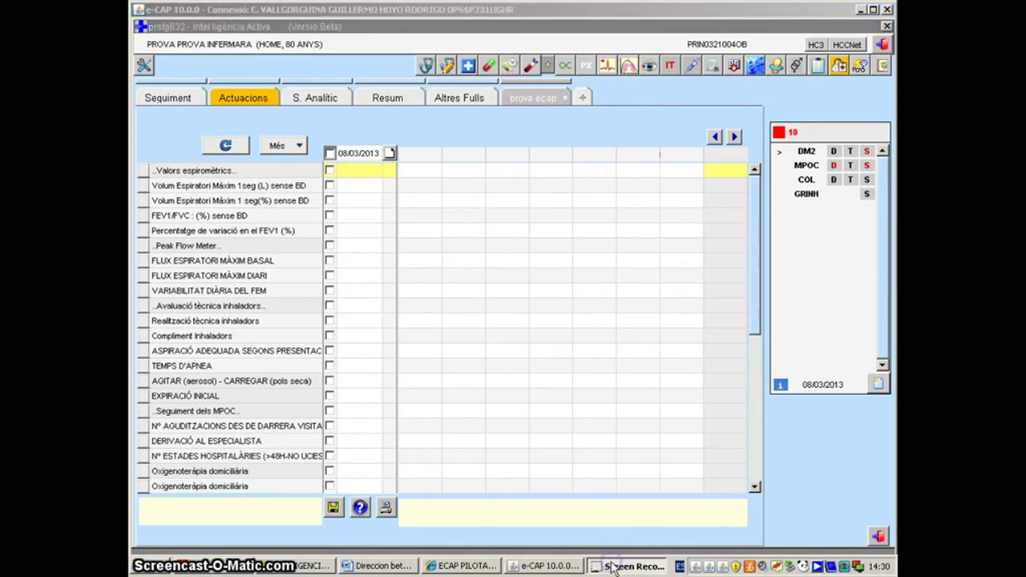